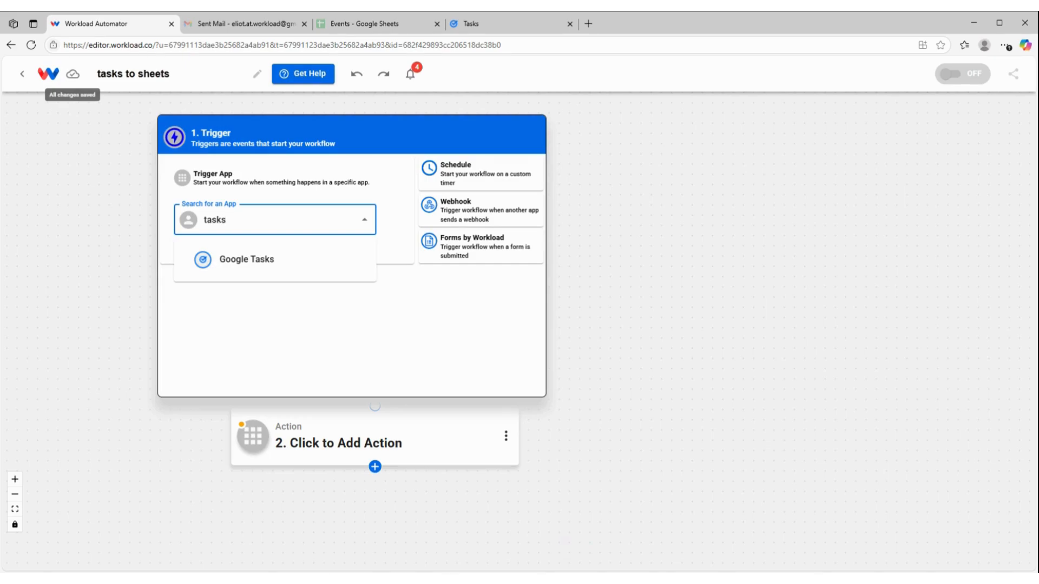
Set the workflow trigger to Google Tasks with the New Task event and accept the connected Google Tasks account.
left_click(294, 261)
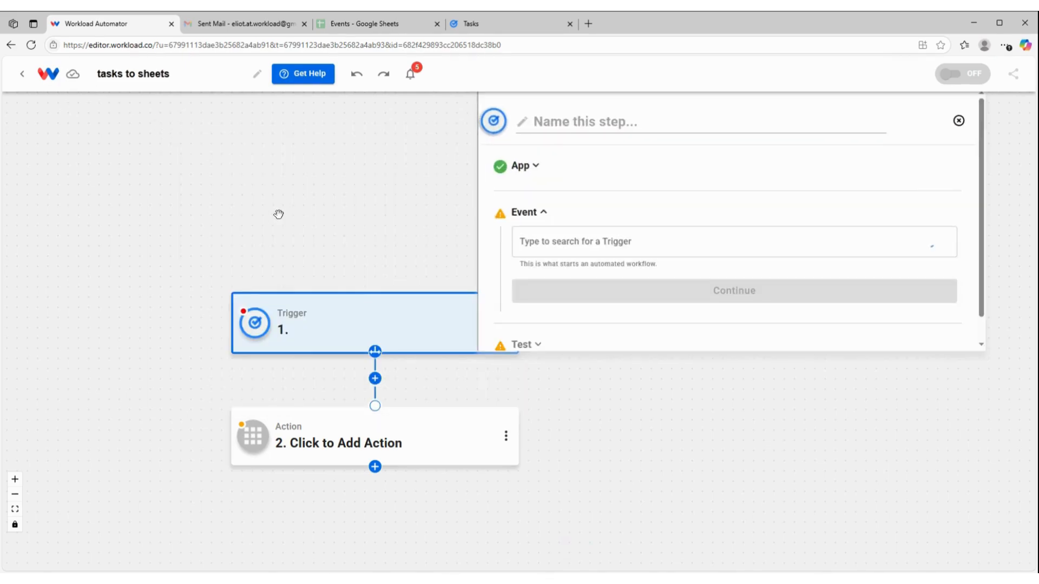
left_click(657, 237)
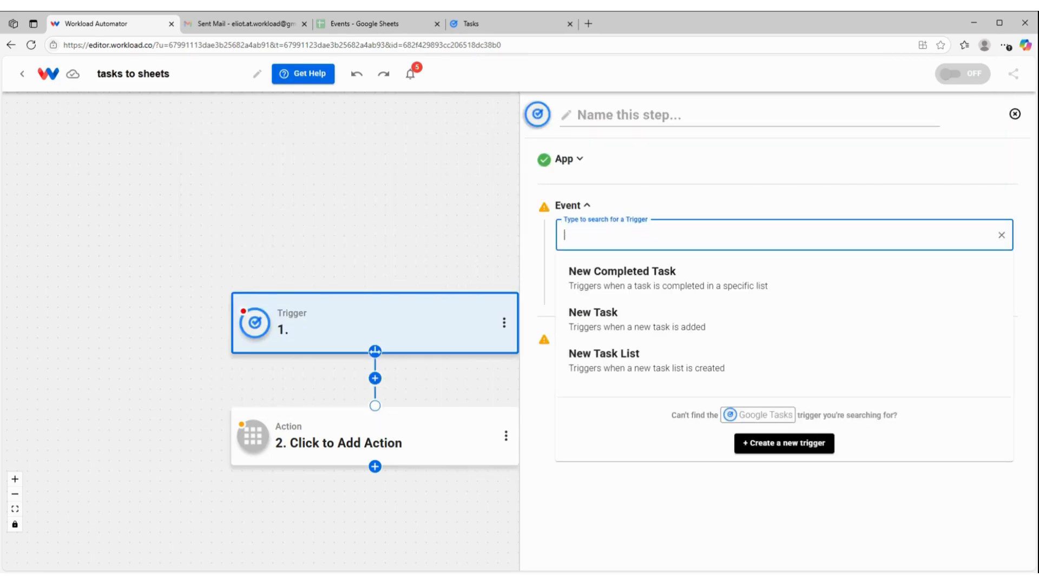
left_click(636, 319)
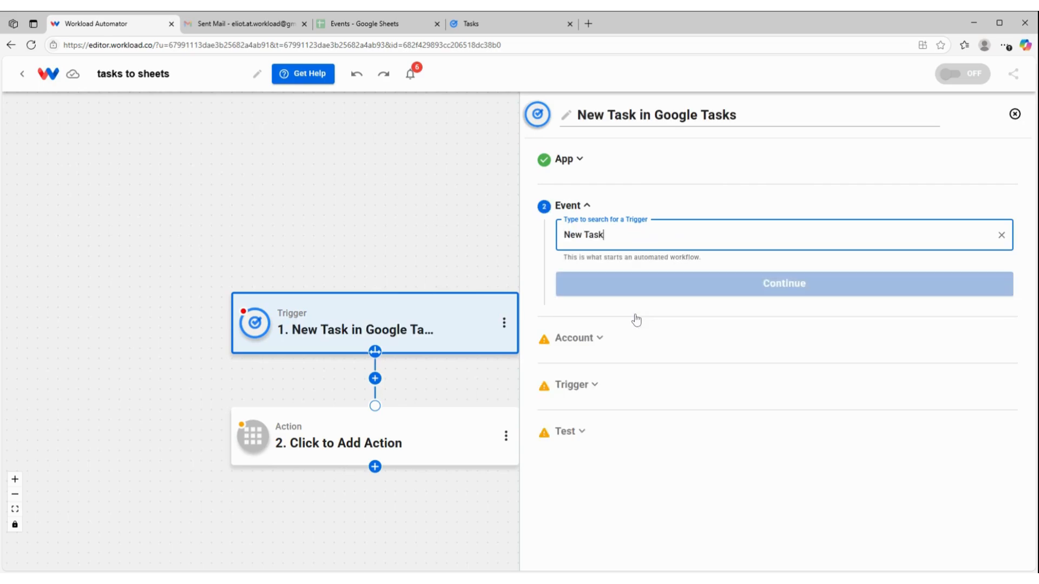
left_click(685, 284)
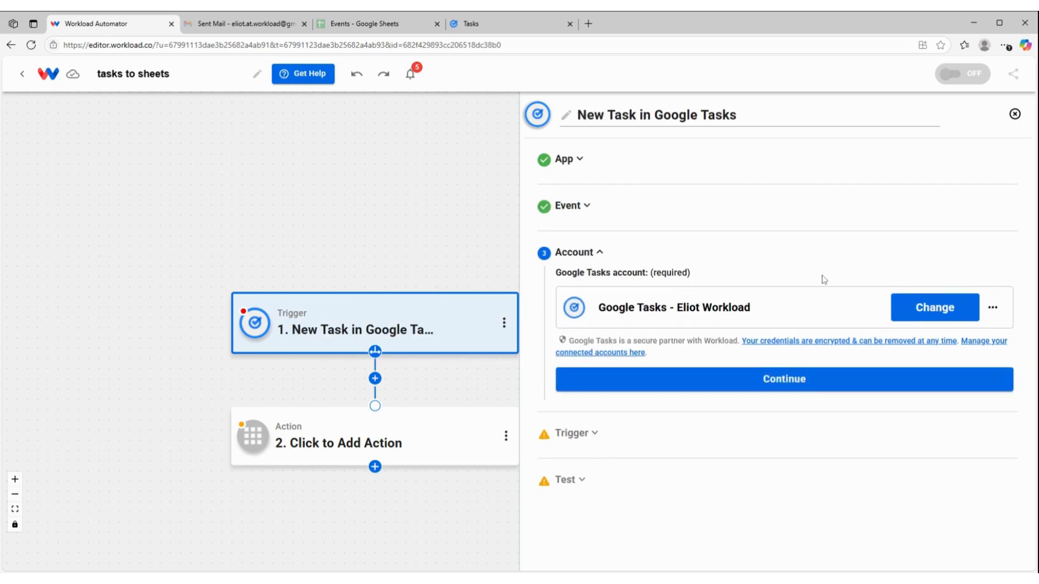
left_click(799, 374)
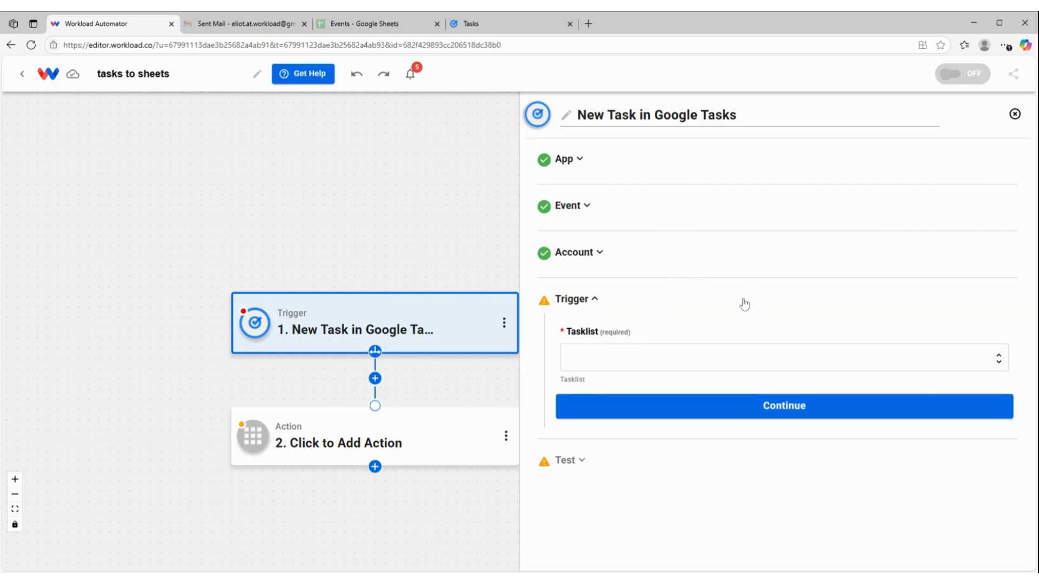
Choose My Tasks as the trigger's tasklist and confirm the trigger settings.
left_click(694, 349)
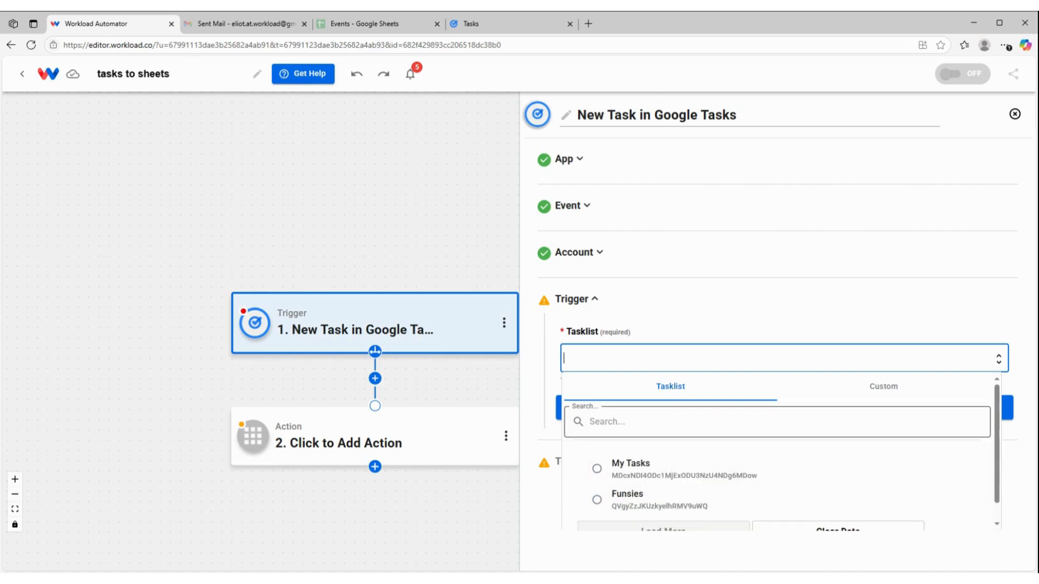
left_click(629, 468)
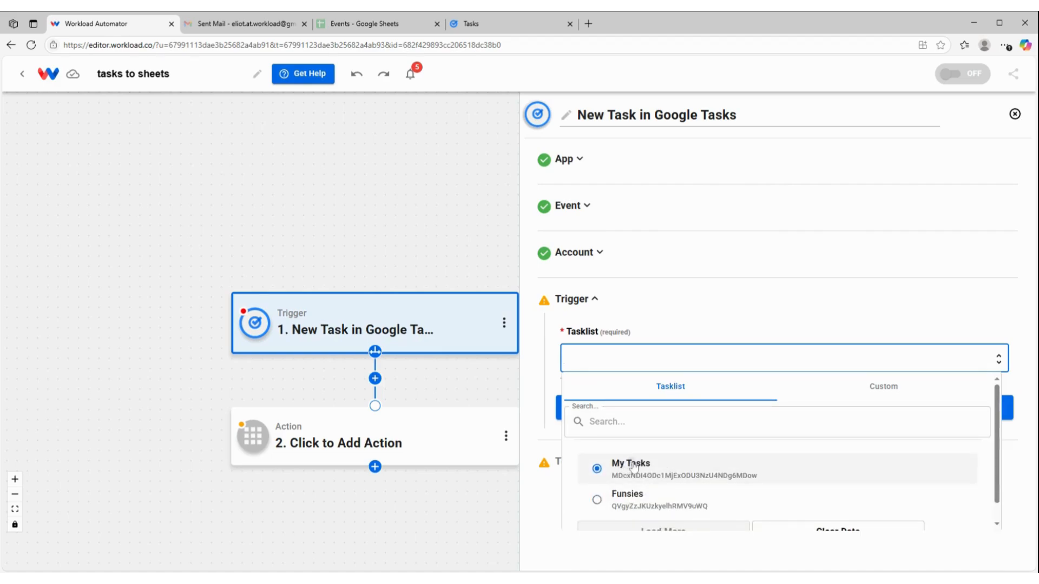
left_click(737, 421)
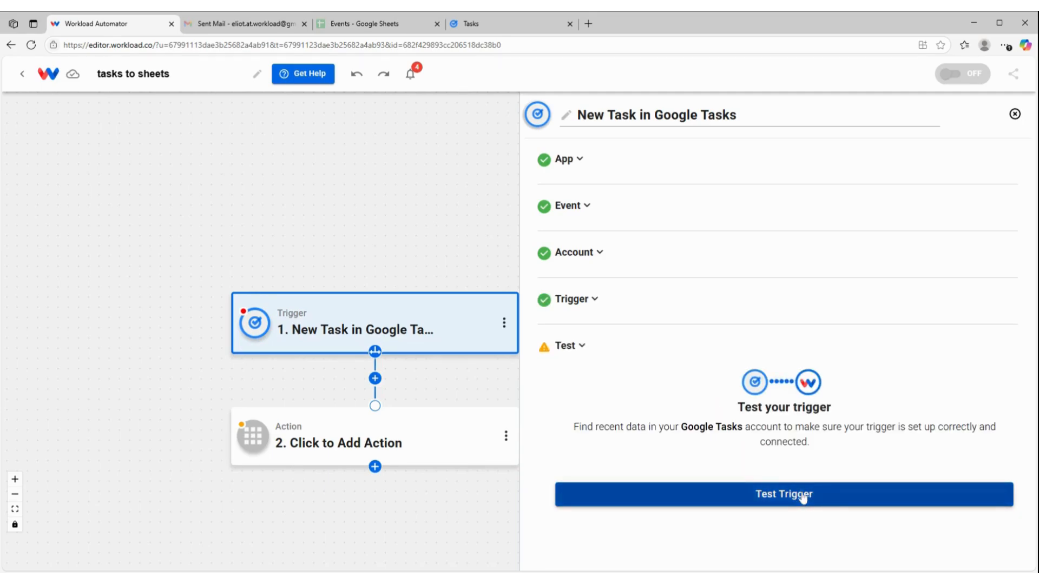
Test the New Task trigger, review the returned task data, and continue to the action setup.
left_click(802, 496)
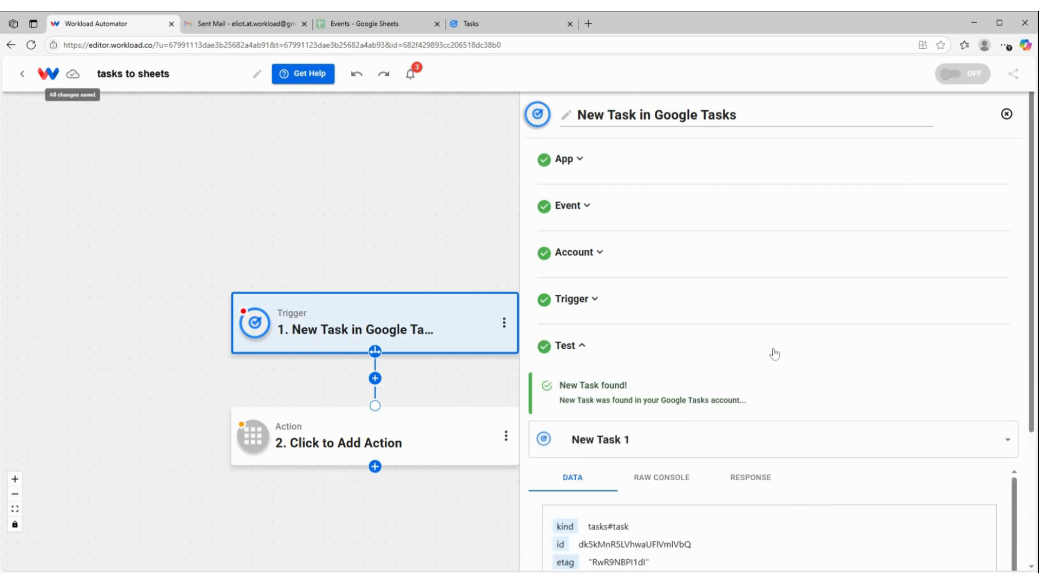
scroll(774, 352, "down", 2)
scroll(675, 427, "down", 2)
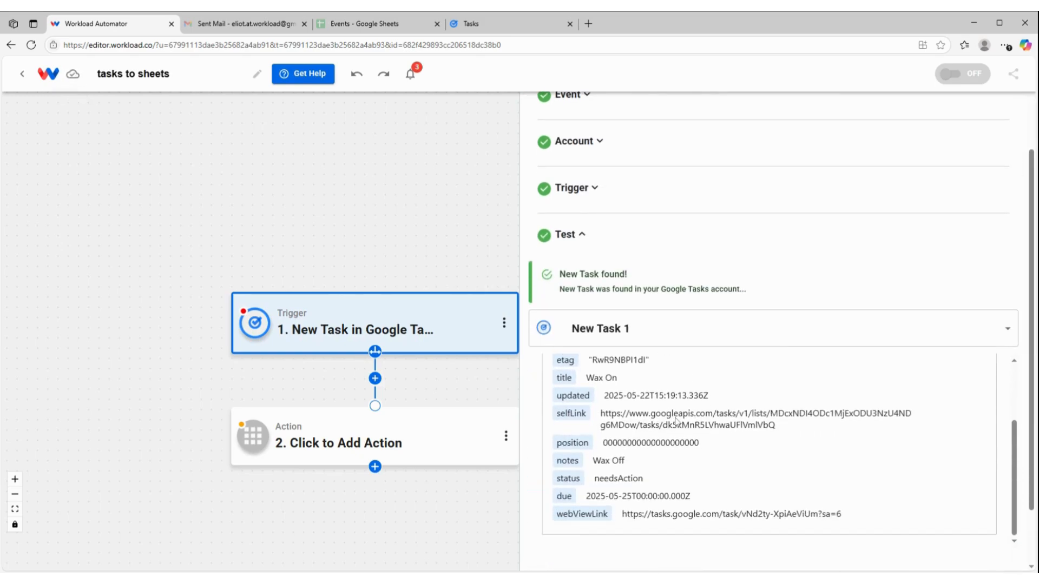
scroll(681, 410, "down", 2)
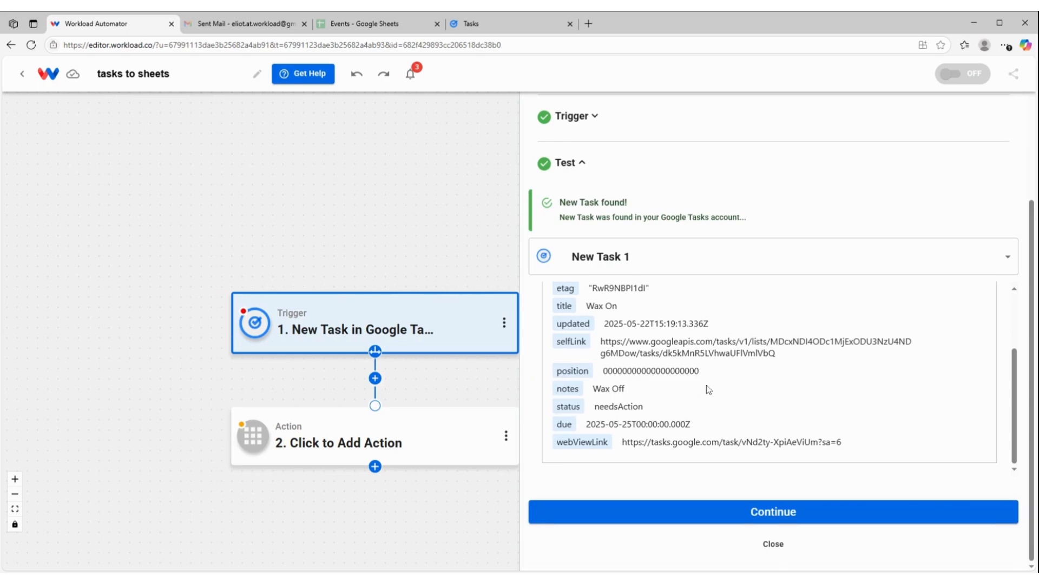
scroll(707, 389, "up", 3)
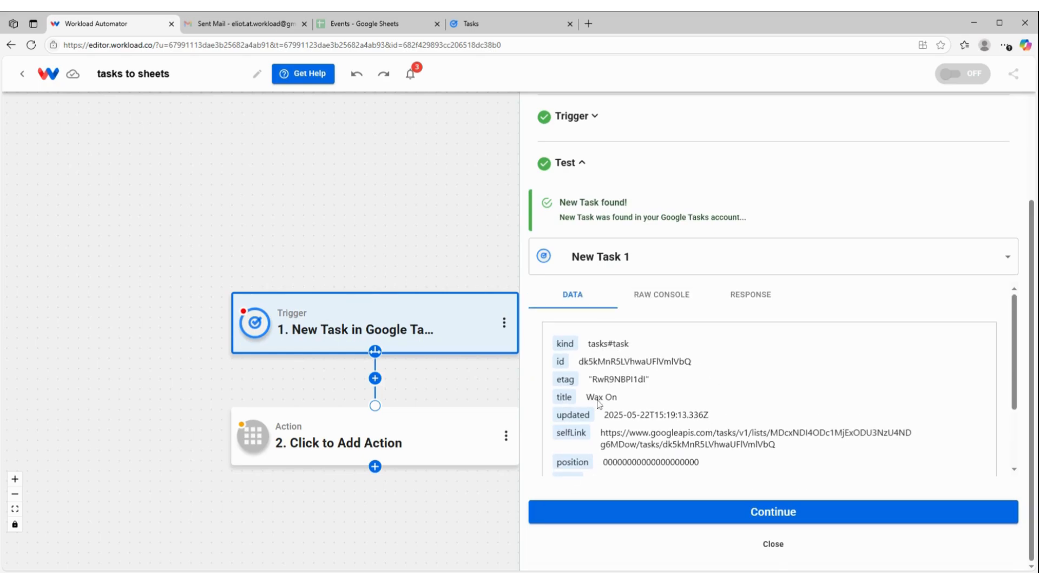
scroll(610, 398, "down", 2)
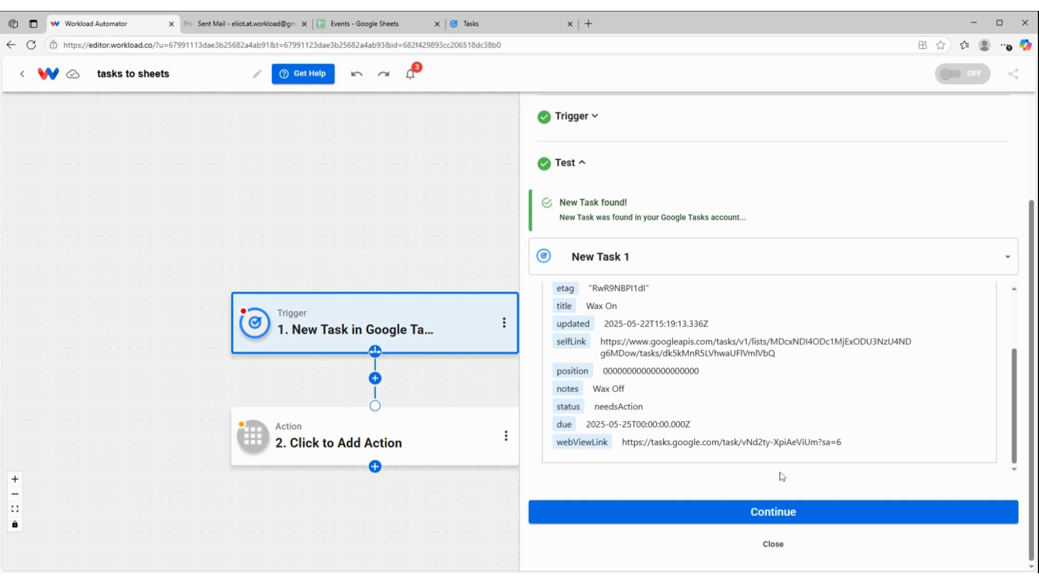
left_click(784, 512)
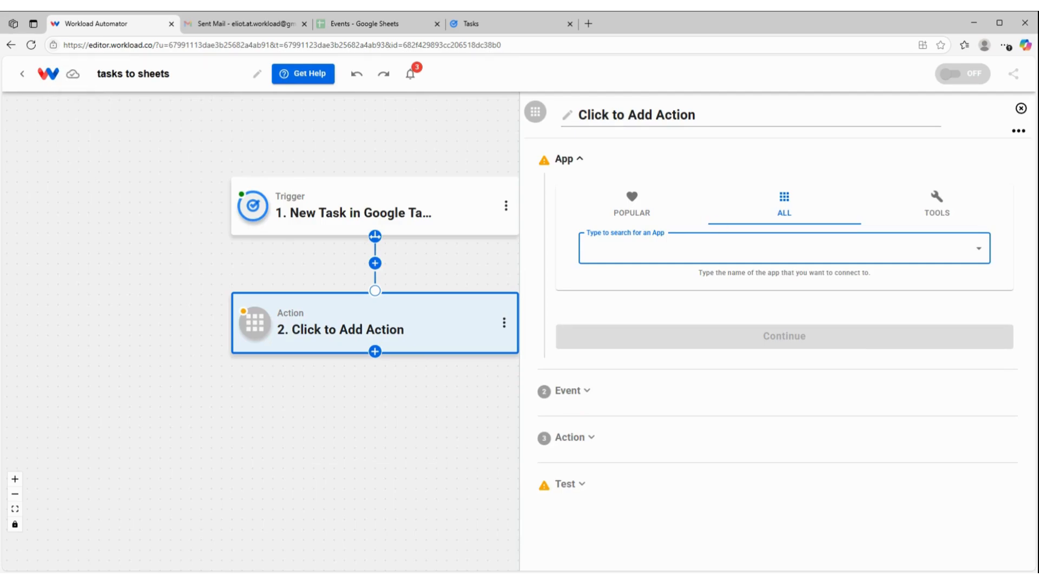
Set the action to Google Sheets with the Create Spreadsheet Row event and accept the connected Google Sheets account.
type("sheets")
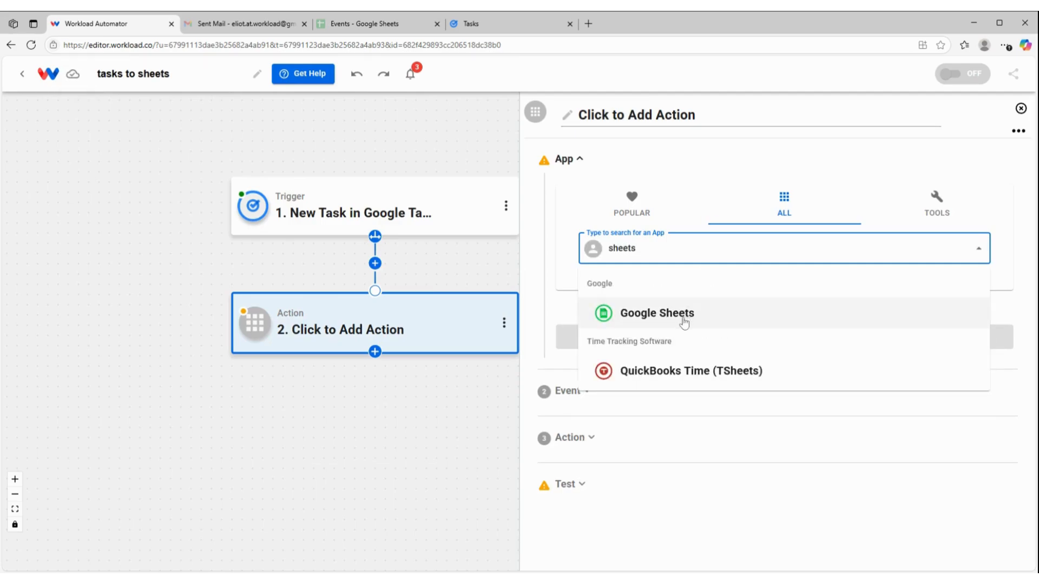
left_click(684, 318)
left_click(684, 325)
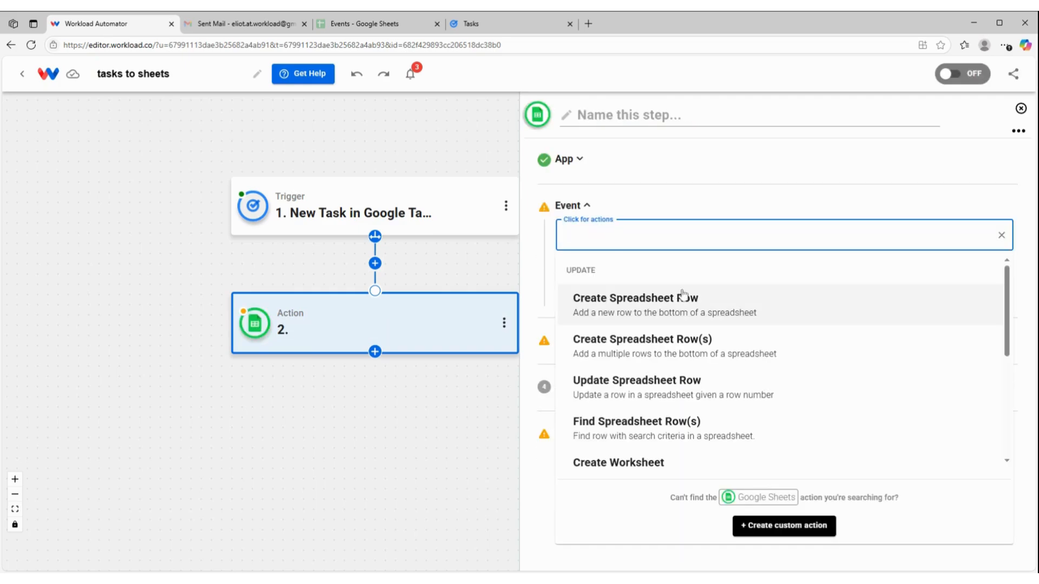
left_click(684, 301)
left_click(714, 285)
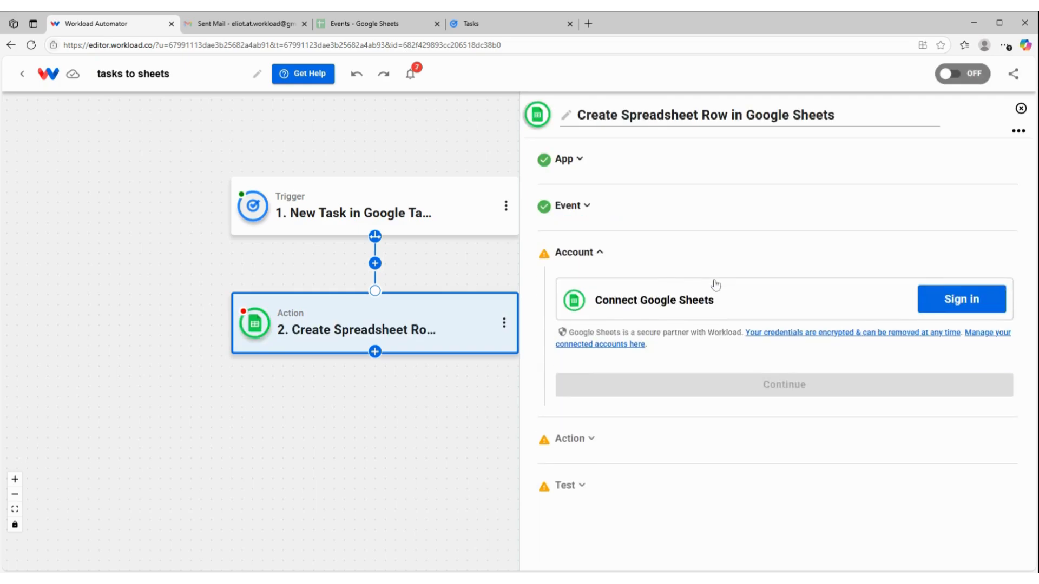
left_click(787, 403)
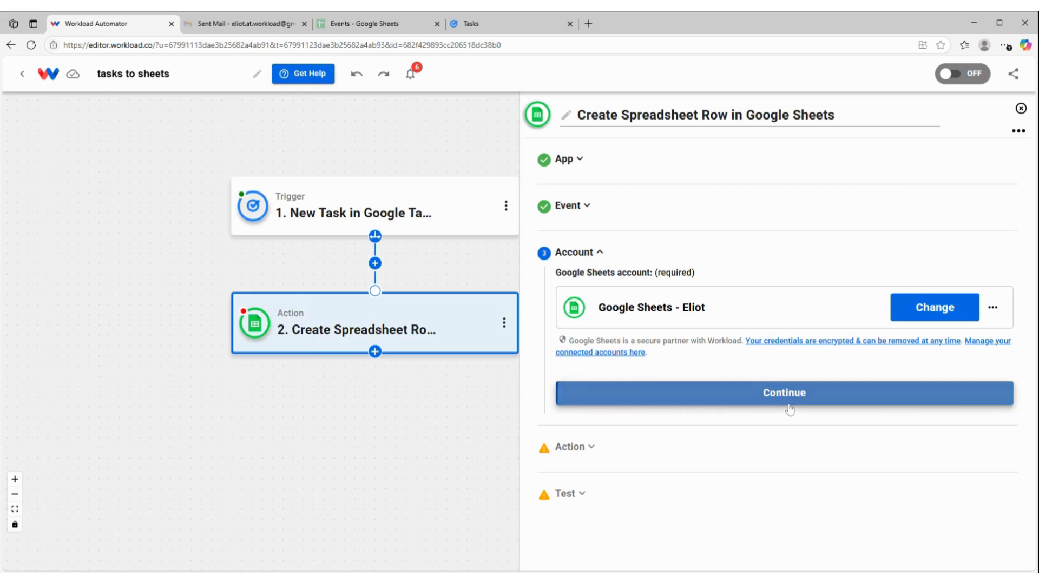
Target the Events spreadsheet and its Sheet1 worksheet in the Create Spreadsheet Row action.
left_click(736, 295)
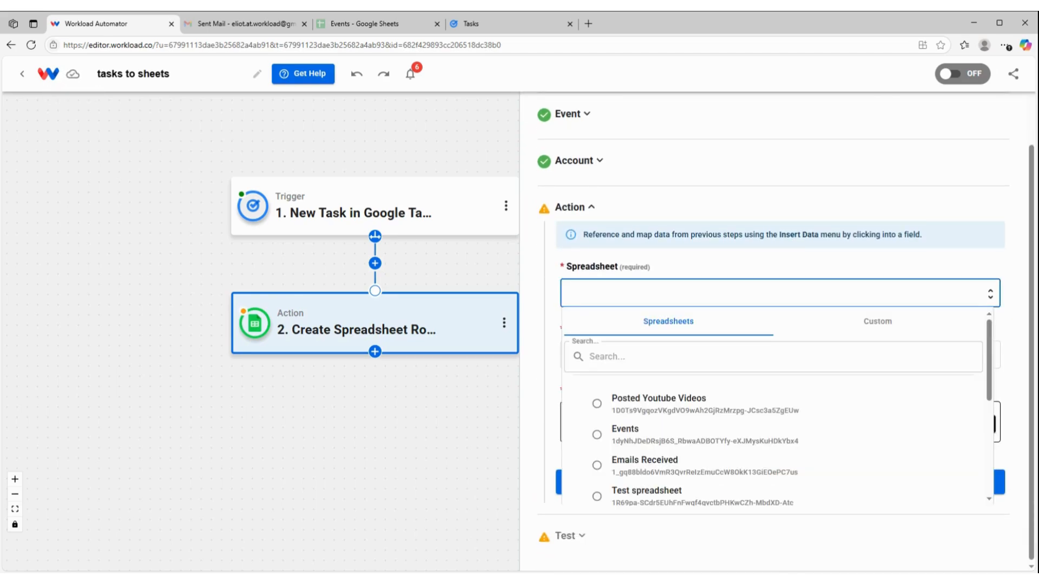
left_click(678, 439)
left_click(678, 439)
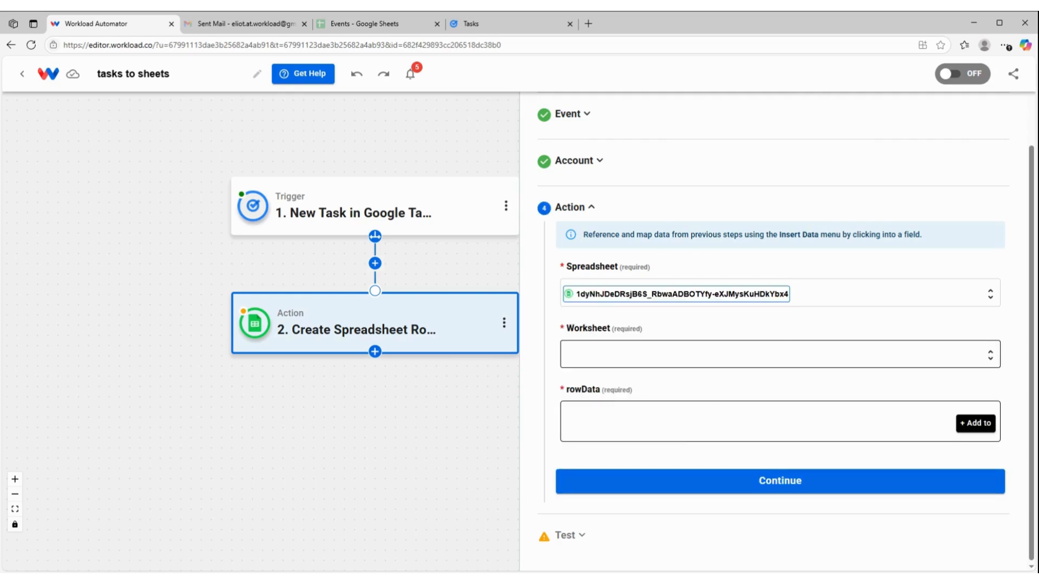
left_click(747, 352)
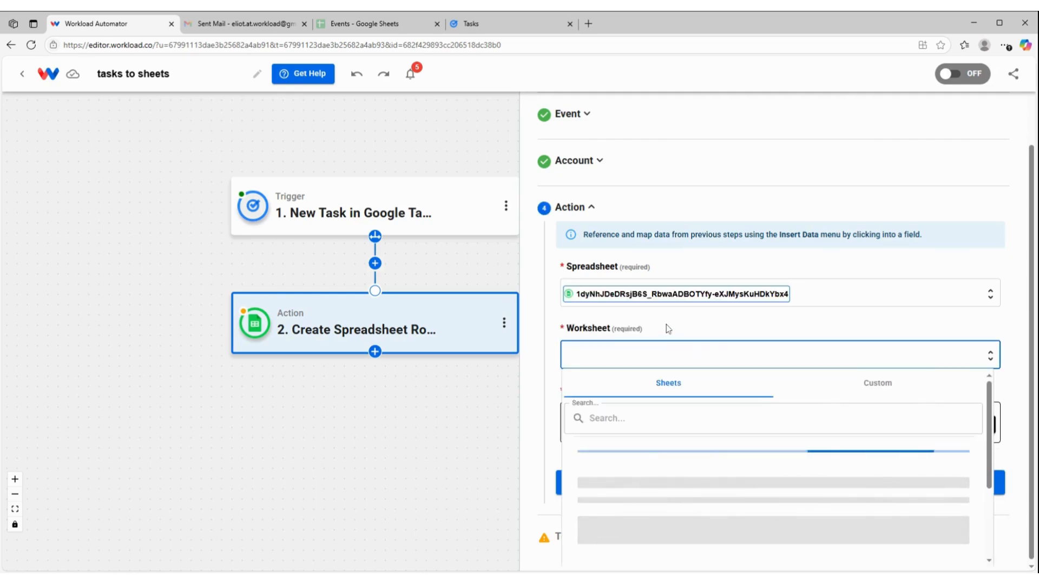
left_click(635, 474)
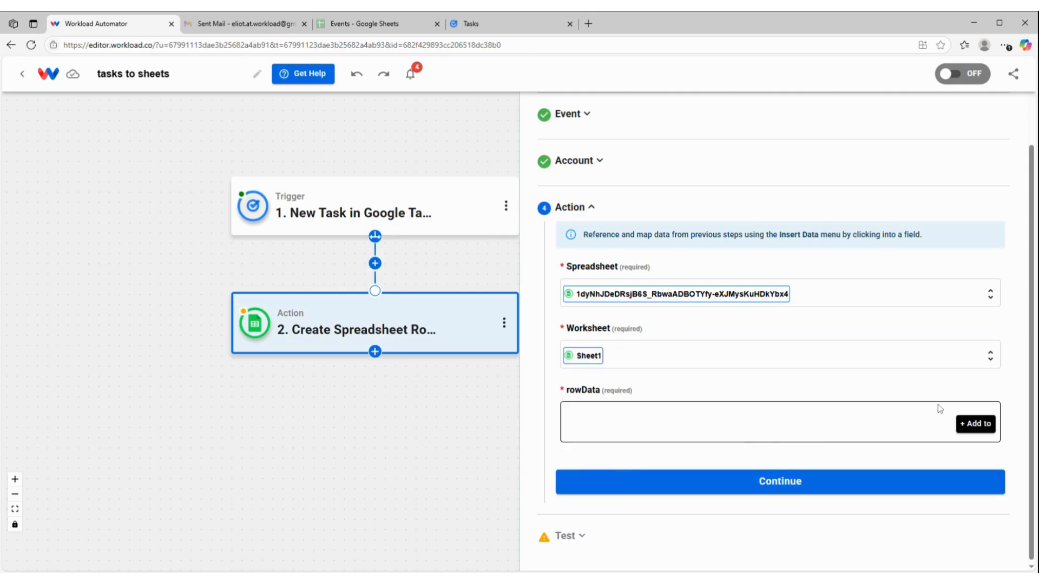
Add a rowData entry that maps the Name column to the task's title from the Google Tasks trigger.
left_click(976, 426)
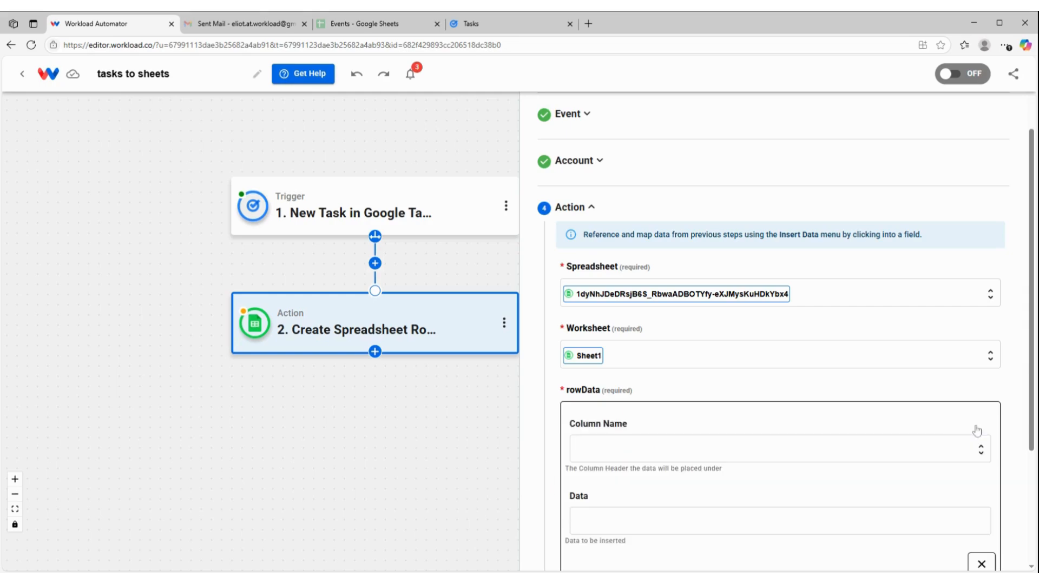
scroll(871, 429, "down", 3)
left_click(860, 273)
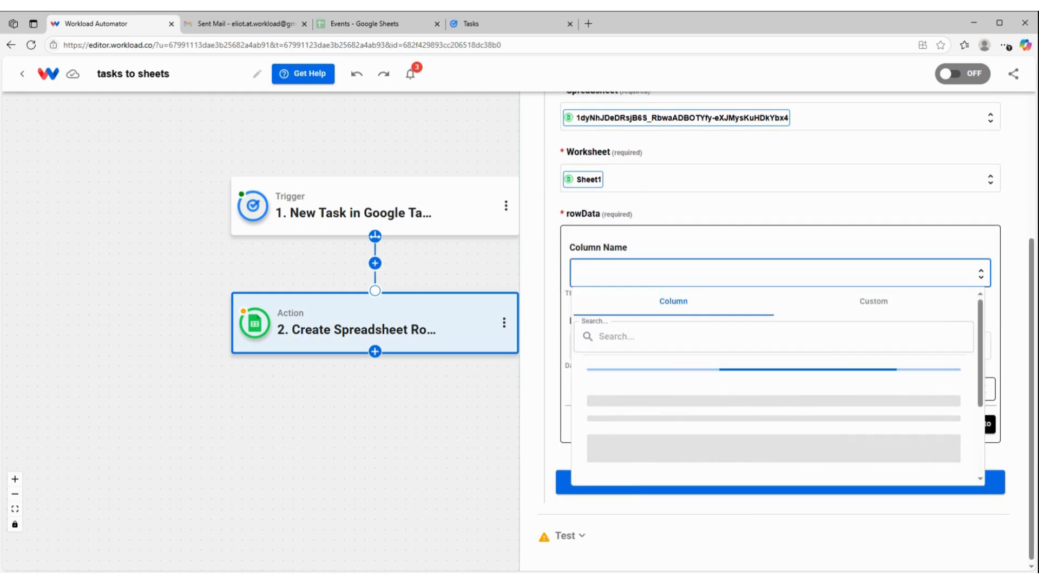
scroll(703, 403, "down", 2)
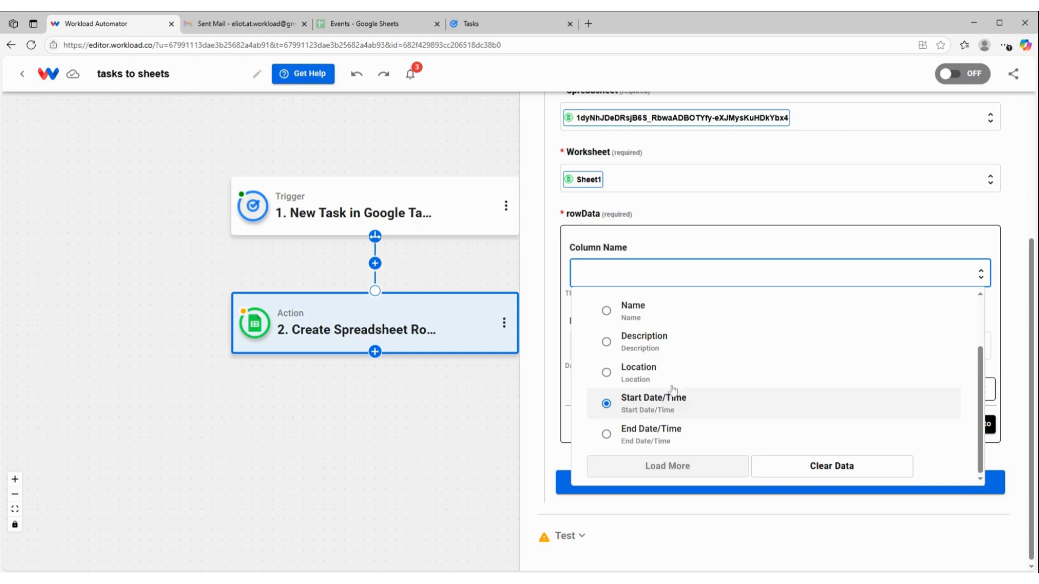
left_click(659, 314)
left_click(613, 339)
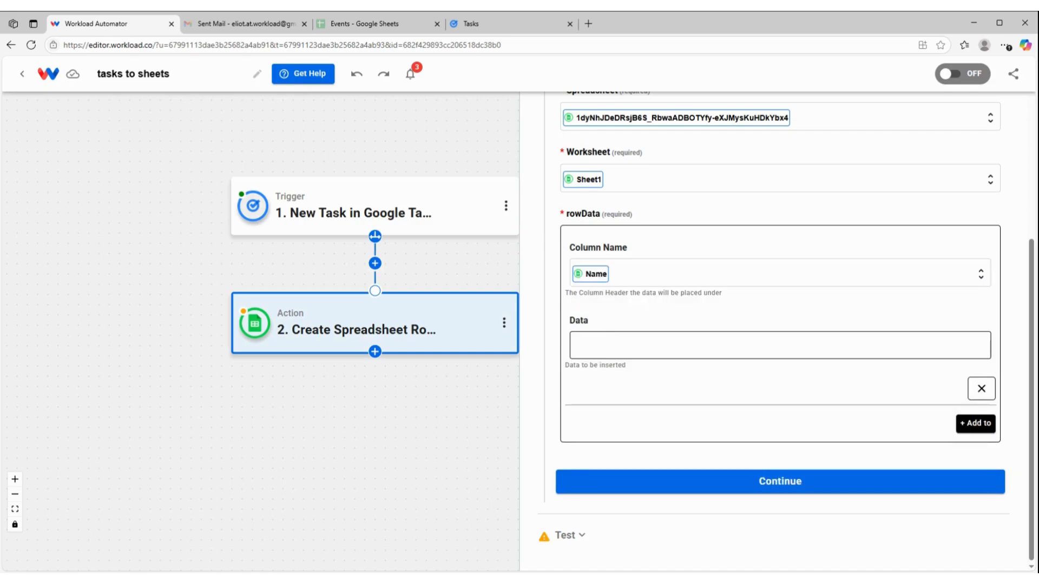
left_click(652, 411)
scroll(652, 411, "down", 2)
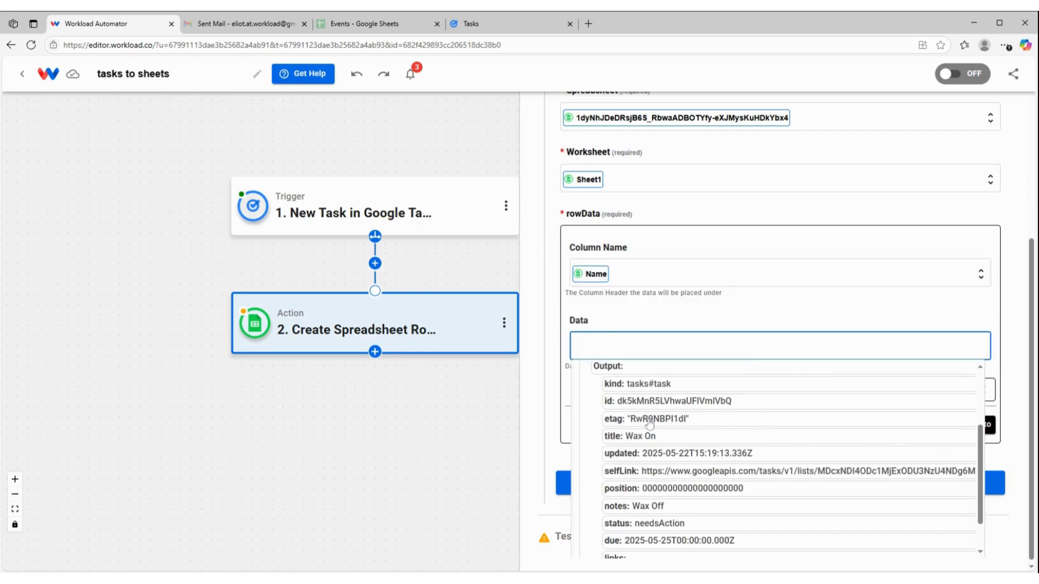
left_click(651, 433)
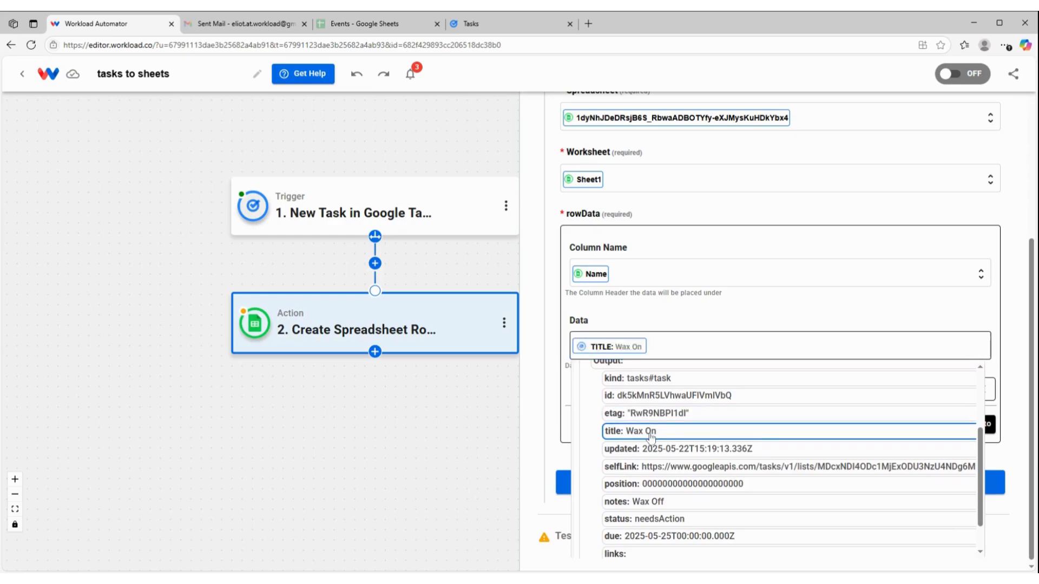
left_click(618, 308)
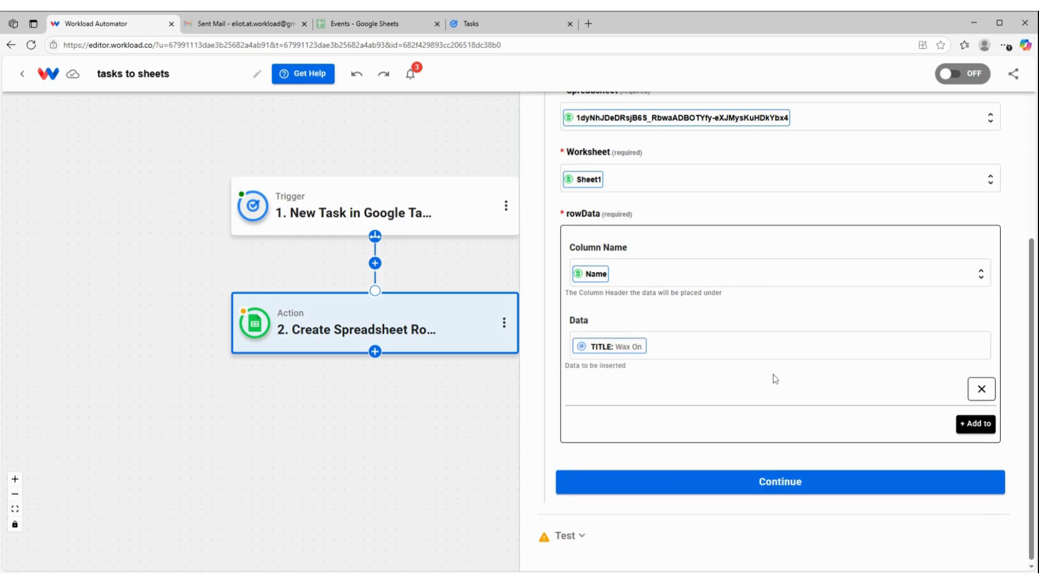
Add a second rowData entry that maps the Description column to the task's notes from the Google Tasks trigger.
left_click(968, 425)
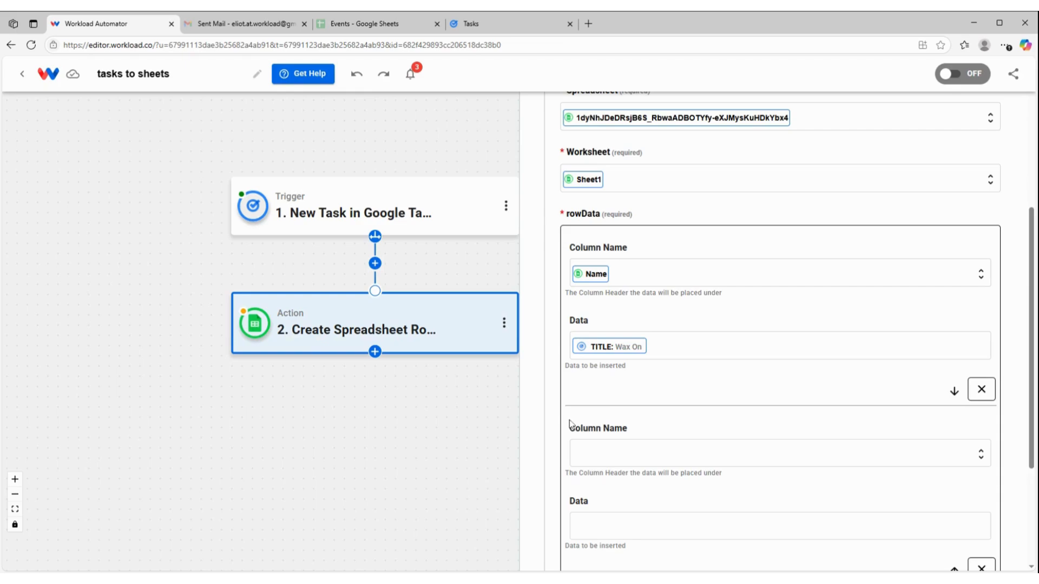
left_click(671, 454)
scroll(589, 457, "down", 2)
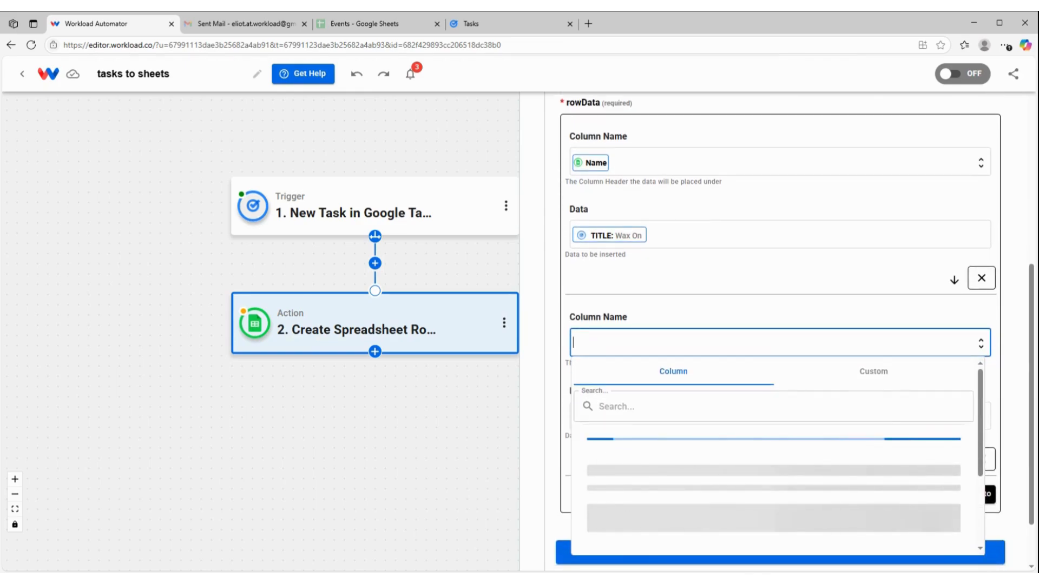
scroll(632, 435, "down", 1)
left_click(636, 430)
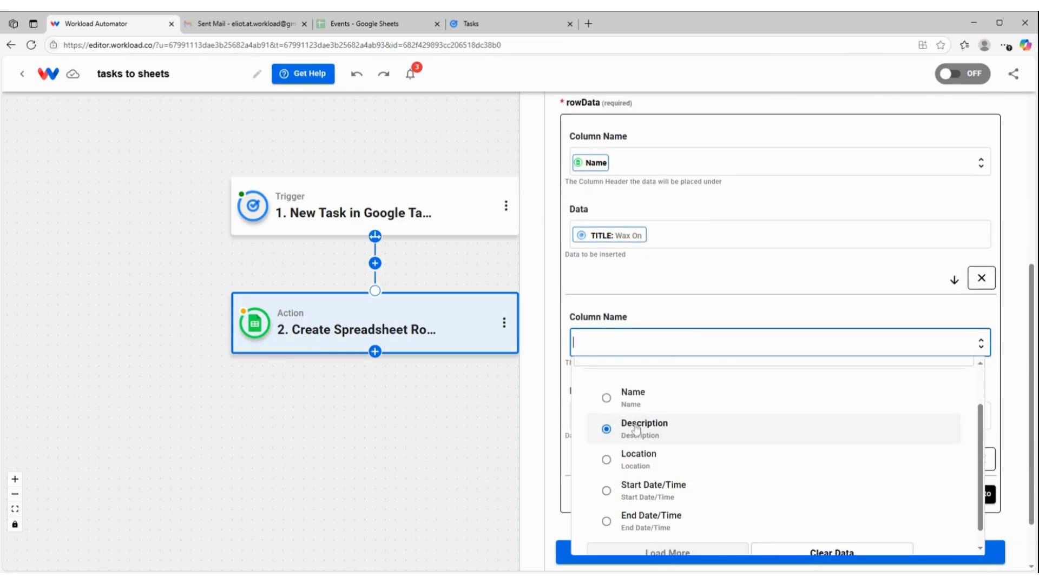
left_click(627, 415)
scroll(616, 449, "down", 1)
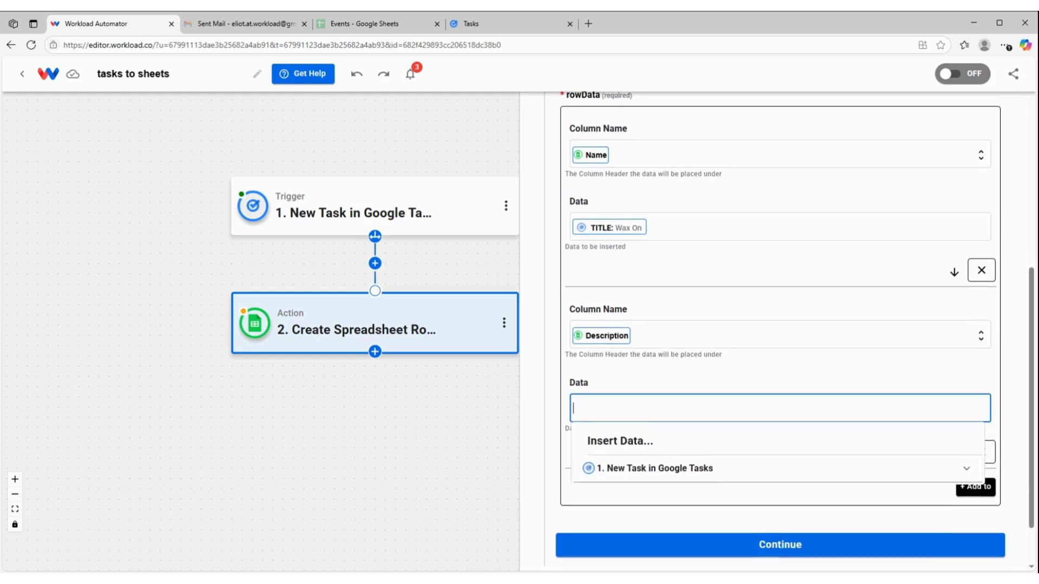
left_click(625, 423)
scroll(674, 469, "down", 3)
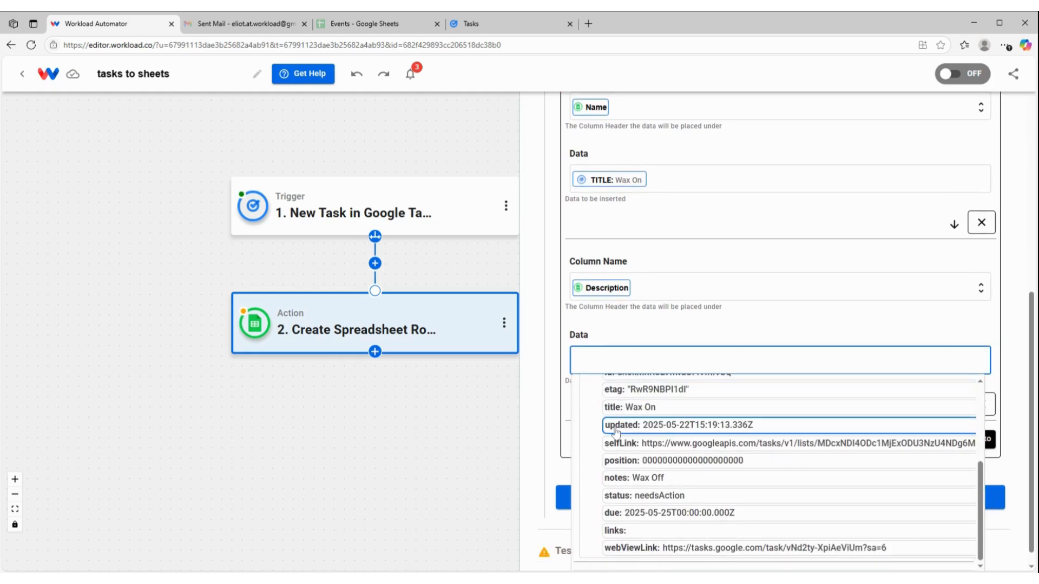
left_click(676, 477)
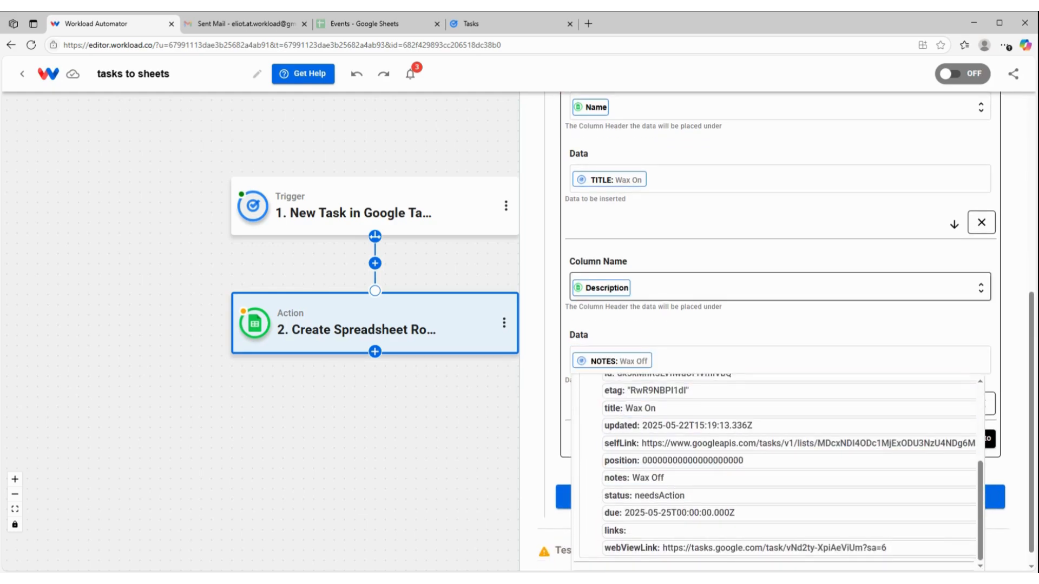
Add a third rowData entry that fills the Location column with the fixed text "home".
left_click(971, 441)
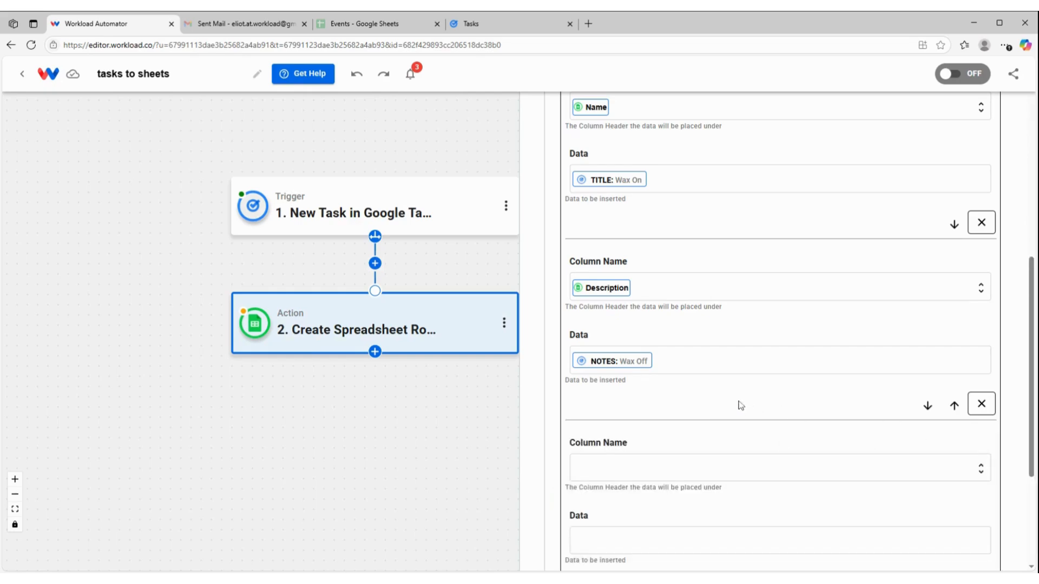
scroll(596, 456, "down", 1)
scroll(596, 456, "down", 2)
left_click(632, 357)
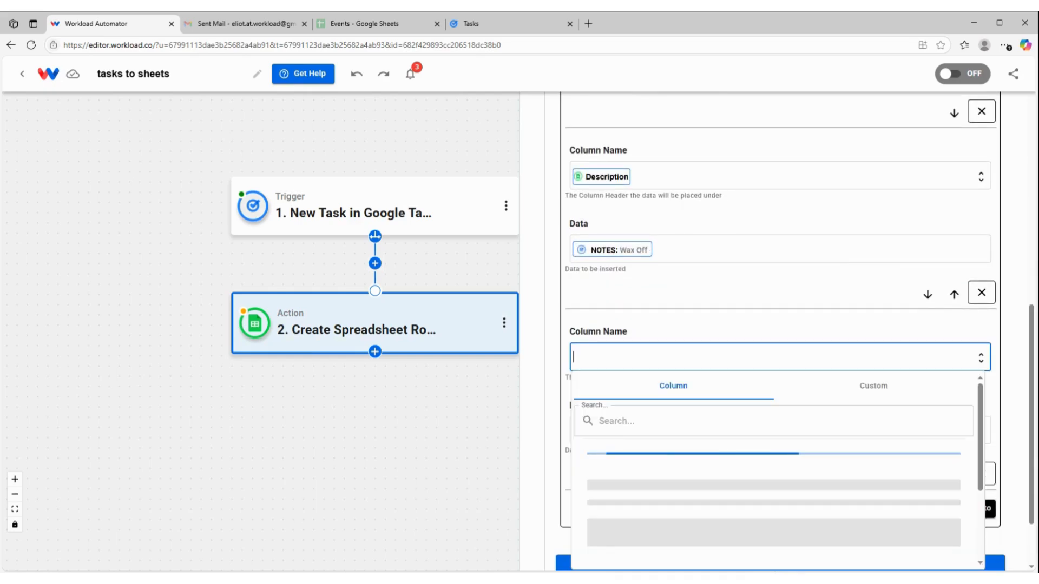
scroll(632, 404, "down", 2)
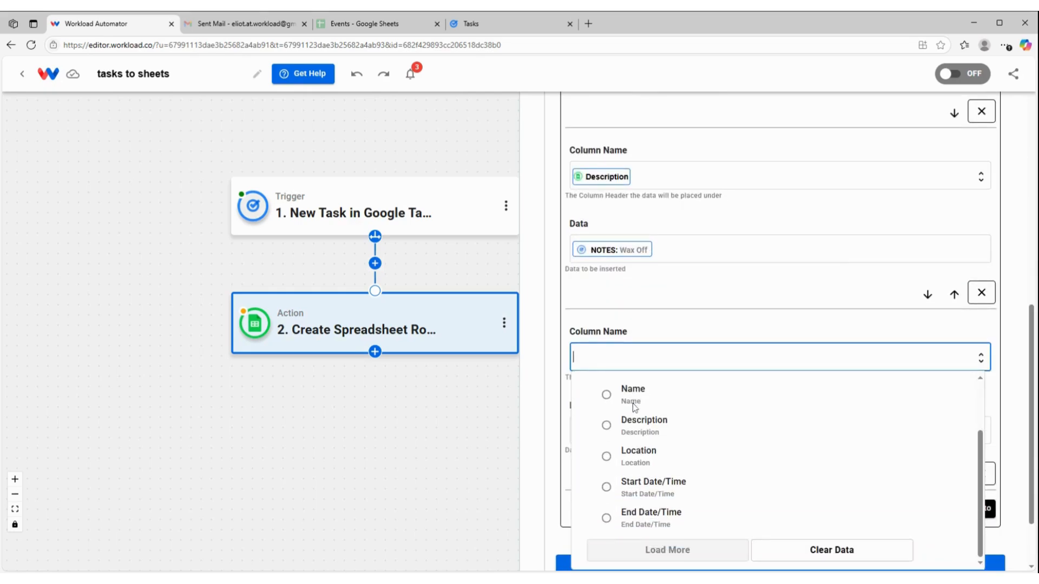
left_click(632, 458)
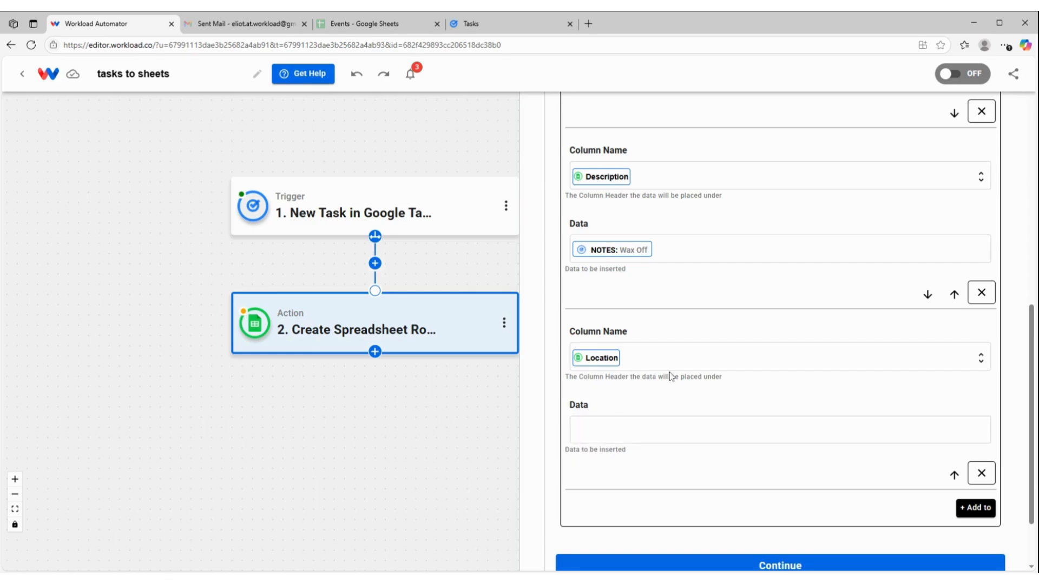
left_click(646, 428)
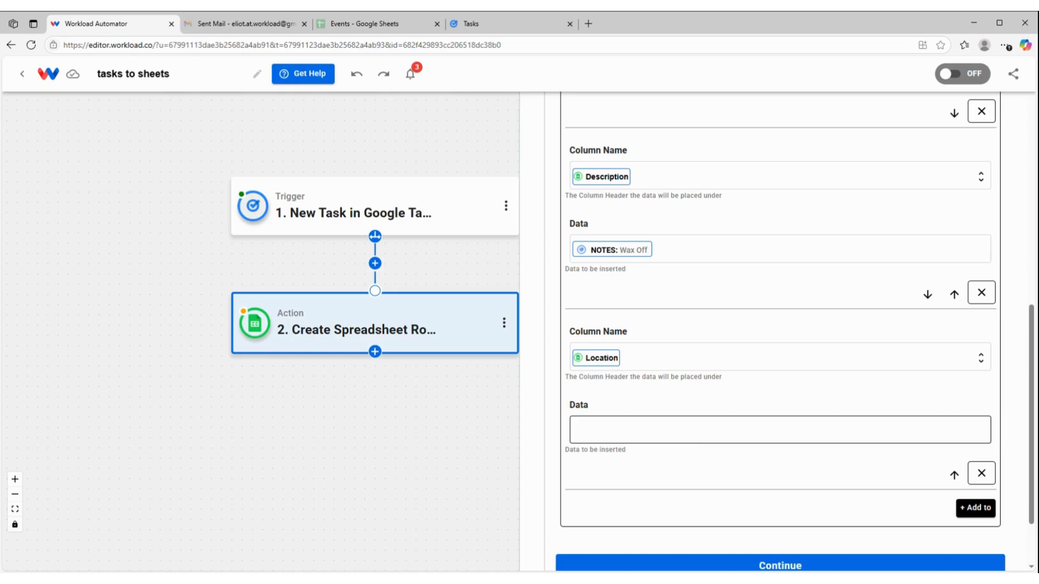
left_click(706, 431)
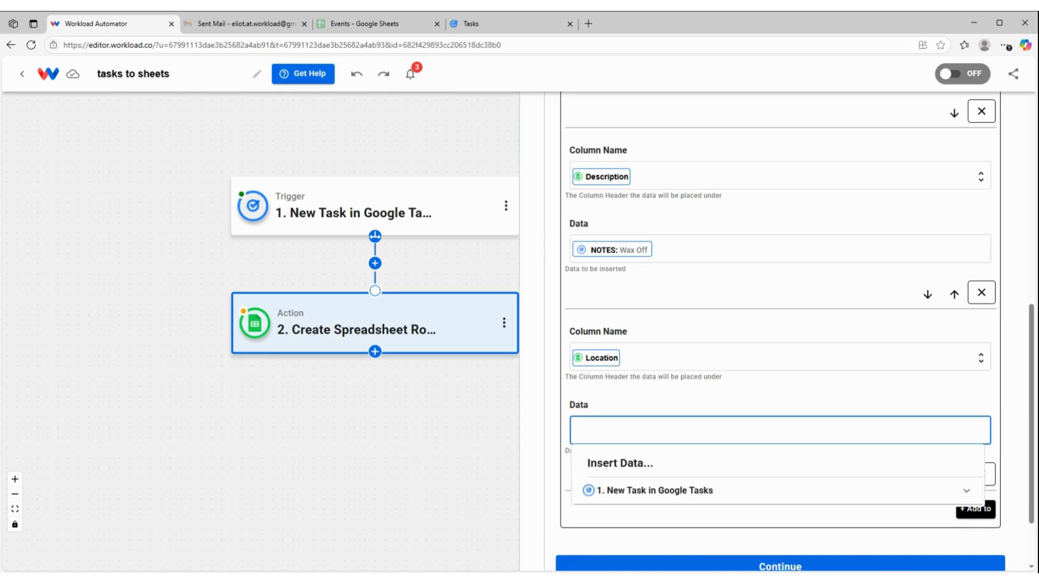
type("home")
left_click(723, 400)
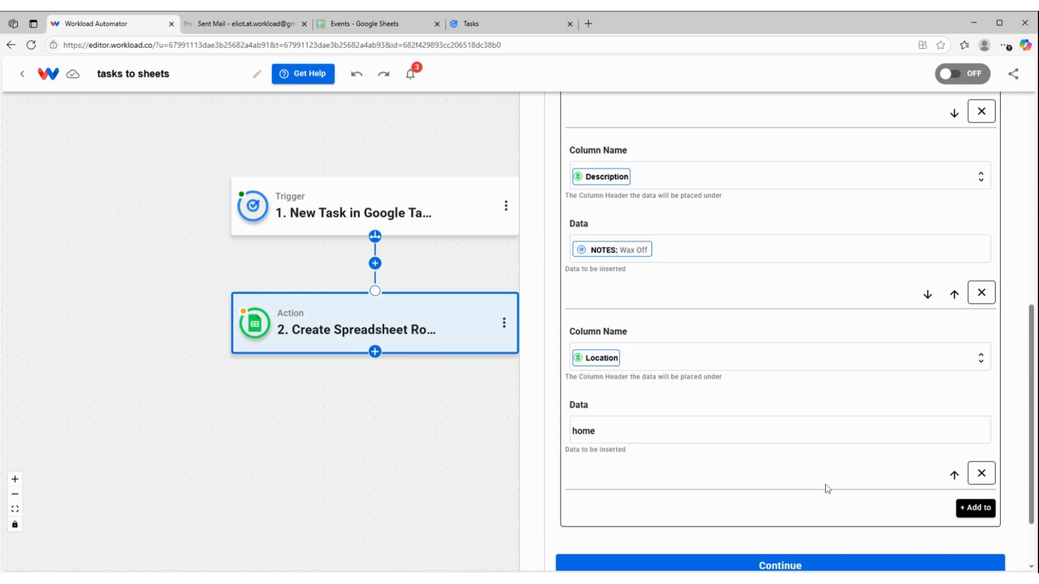
Add a fourth rowData entry that maps the Start Date/Time column to the task's due value from the Google Tasks trigger.
left_click(962, 508)
scroll(833, 433, "down", 3)
left_click(749, 372)
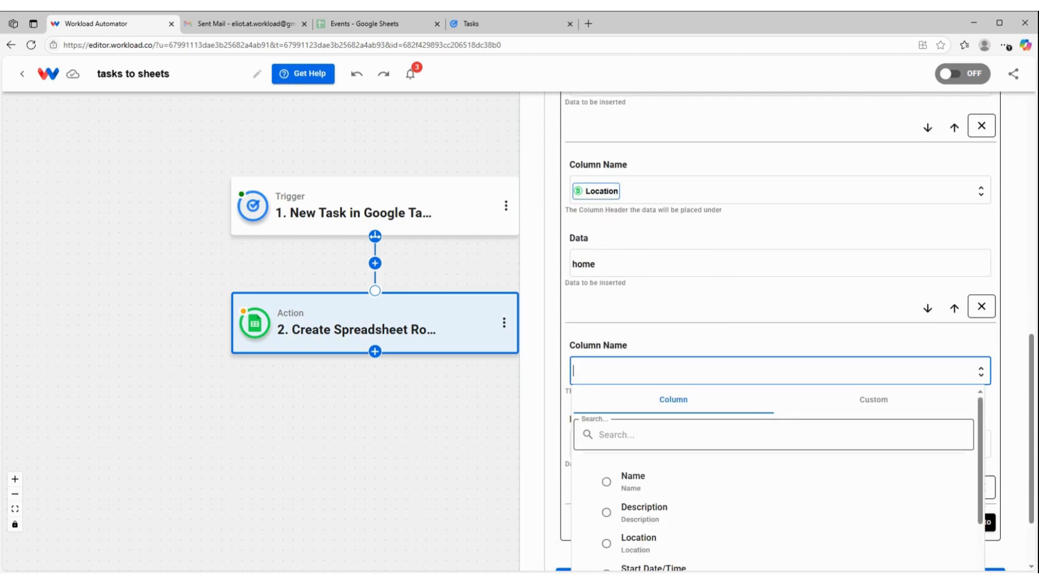
scroll(773, 476, "down", 2)
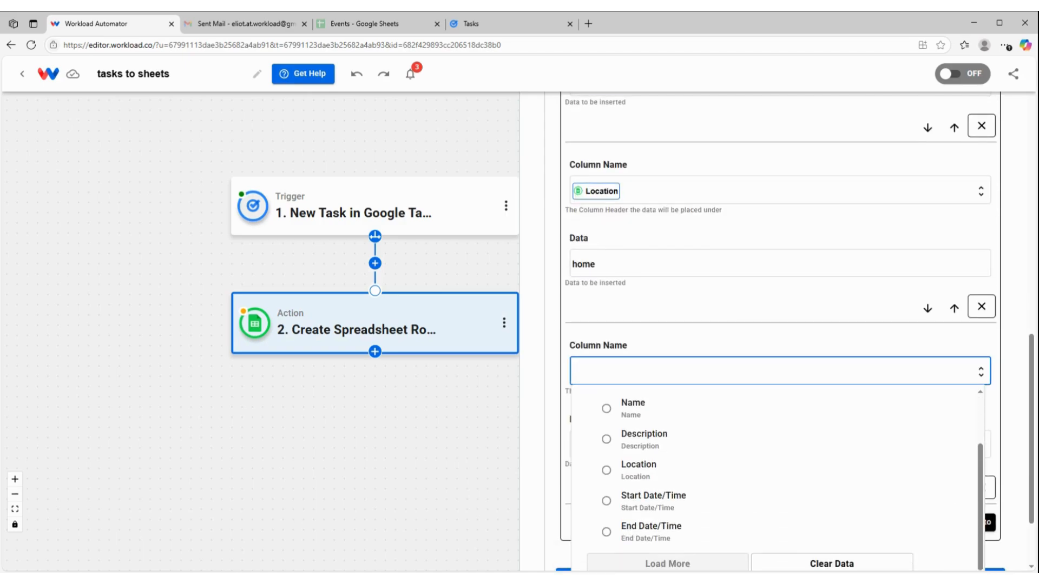
left_click(658, 502)
left_click(652, 437)
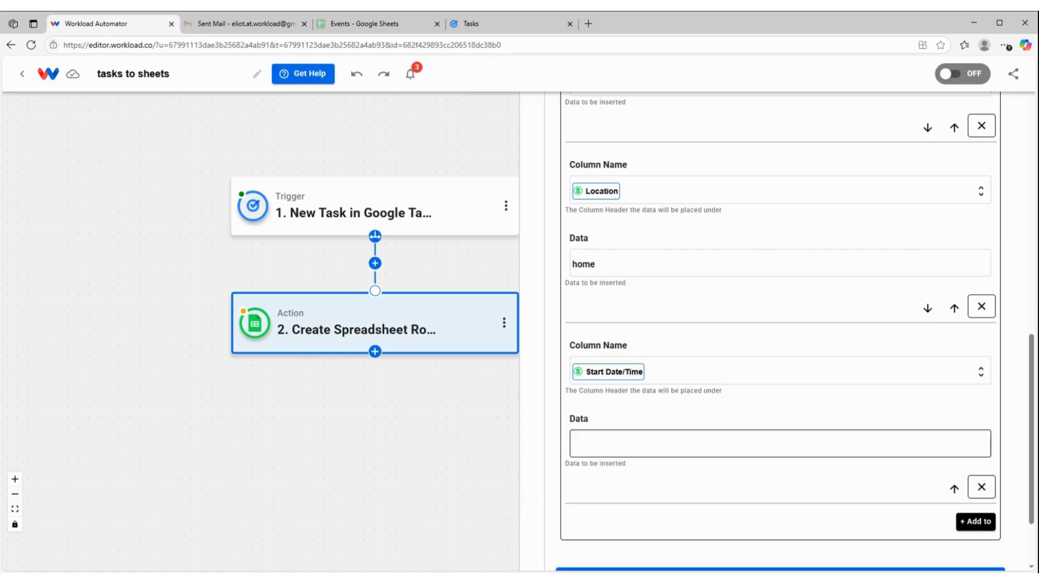
left_click(663, 411)
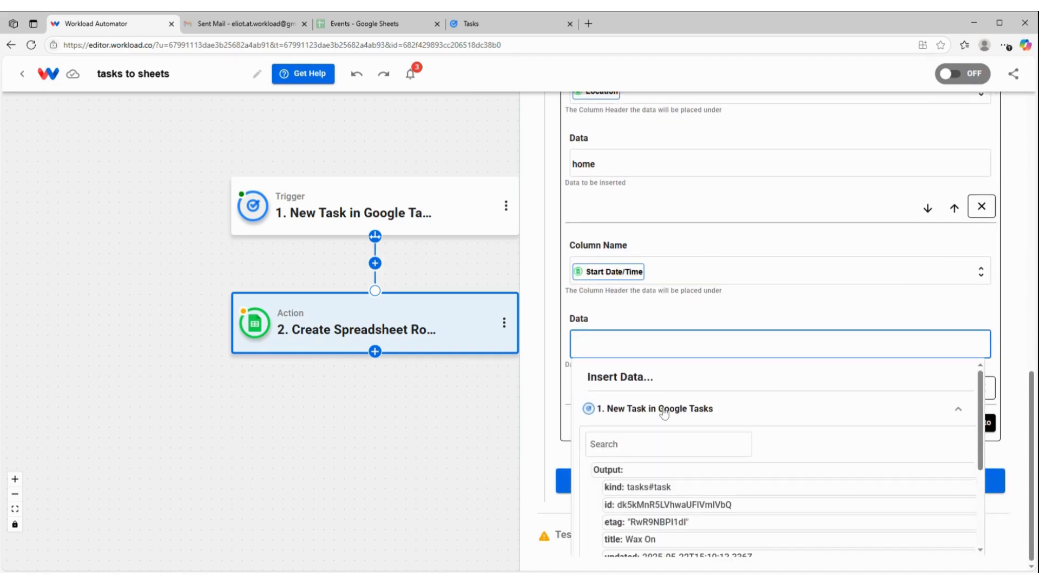
scroll(664, 412, "down", 3)
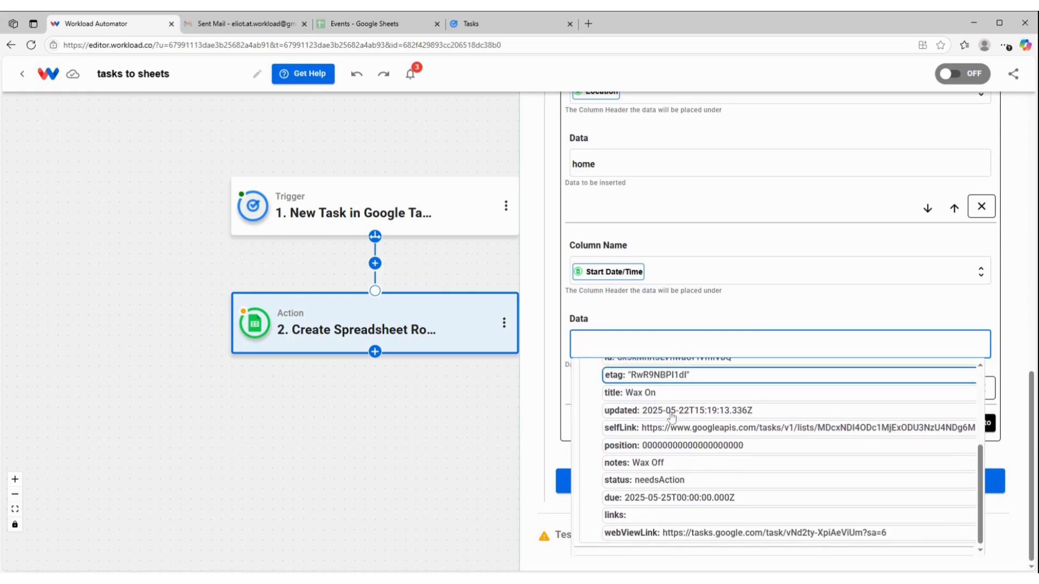
left_click(670, 499)
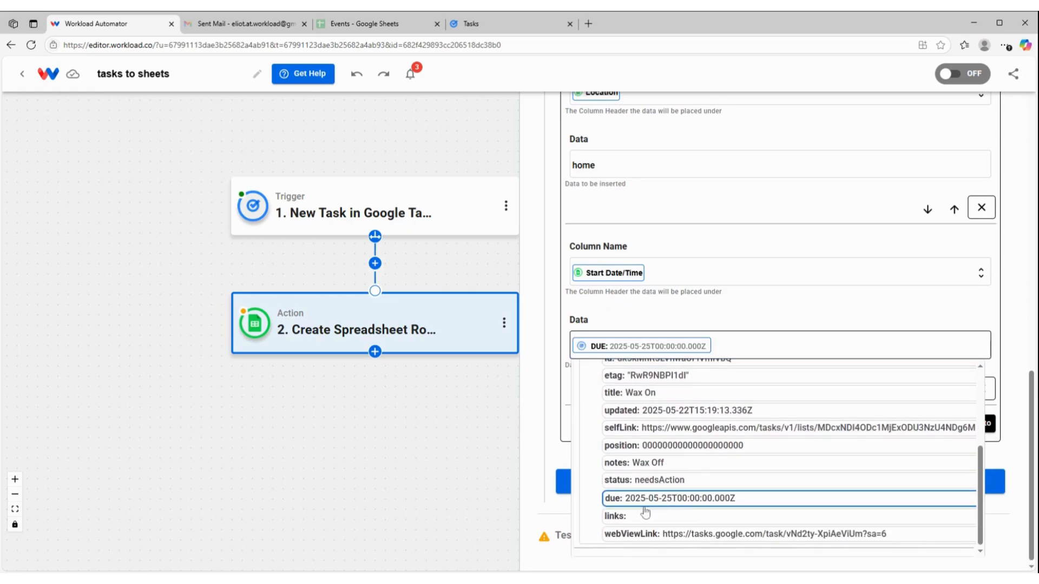
left_click(716, 304)
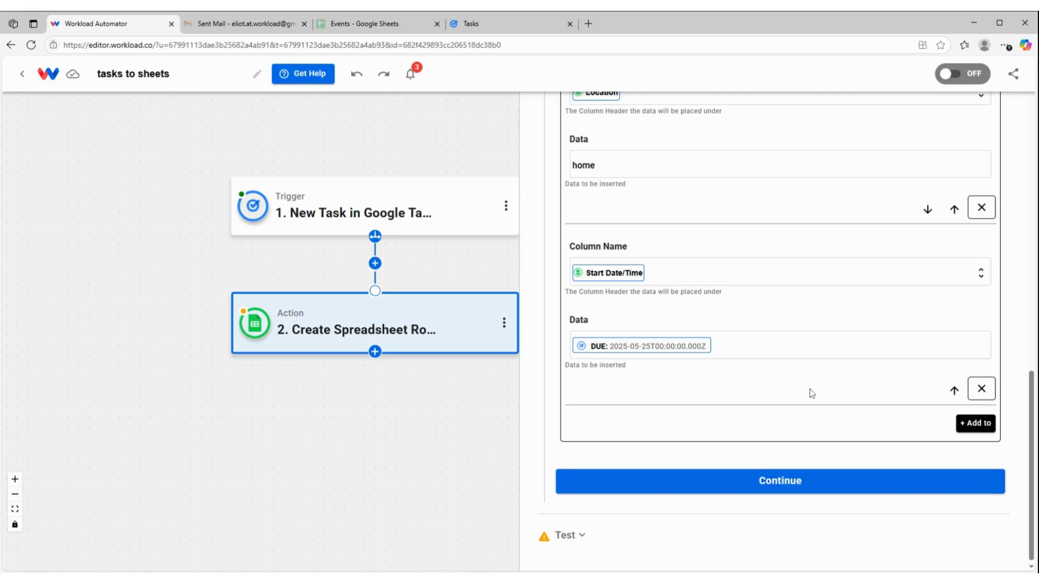
Add a fifth rowData entry and set its column name to End Date/Time.
left_click(975, 423)
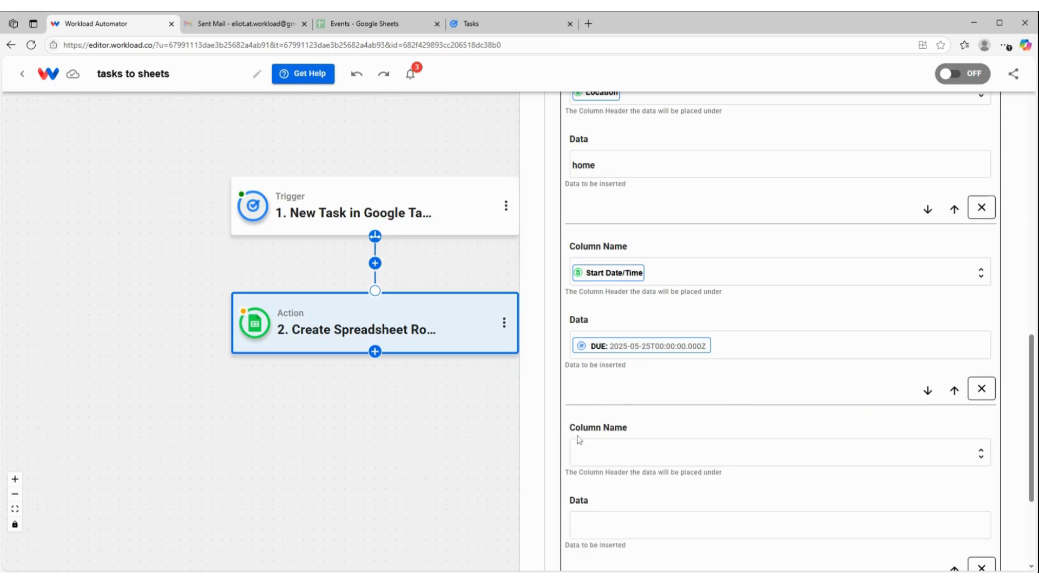
left_click(704, 453)
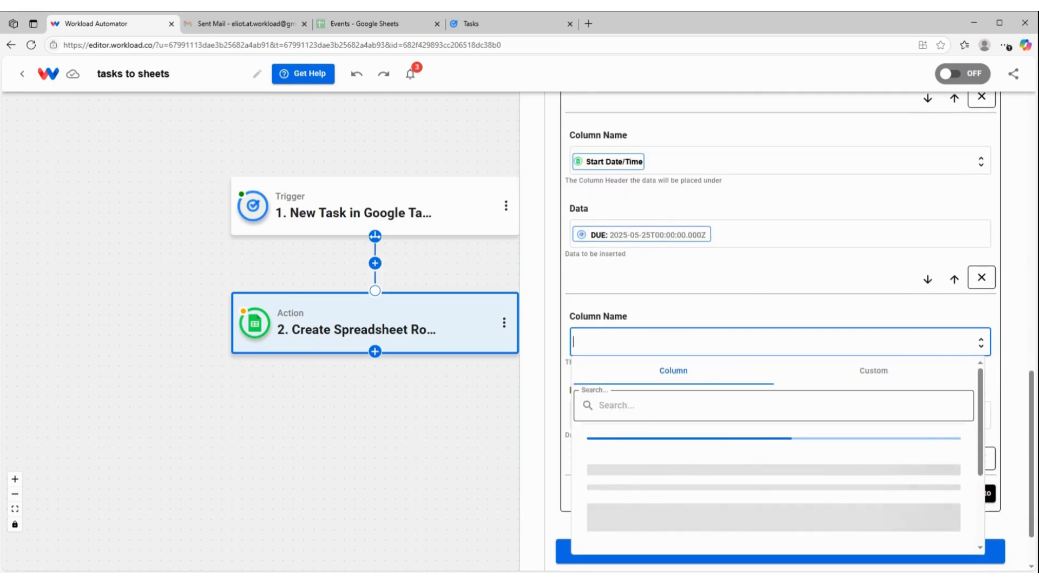
scroll(649, 490, "down", 2)
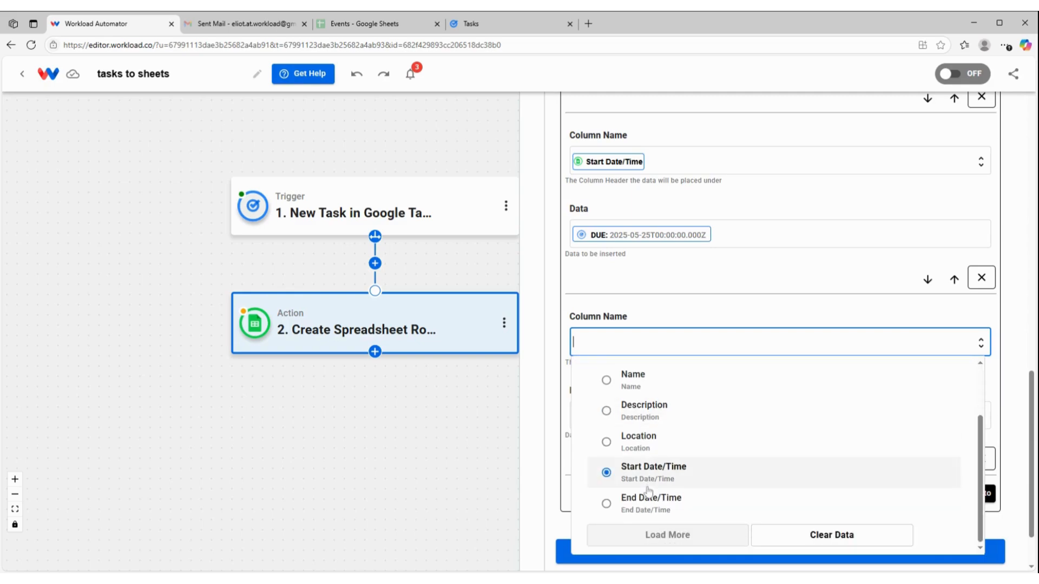
left_click(649, 496)
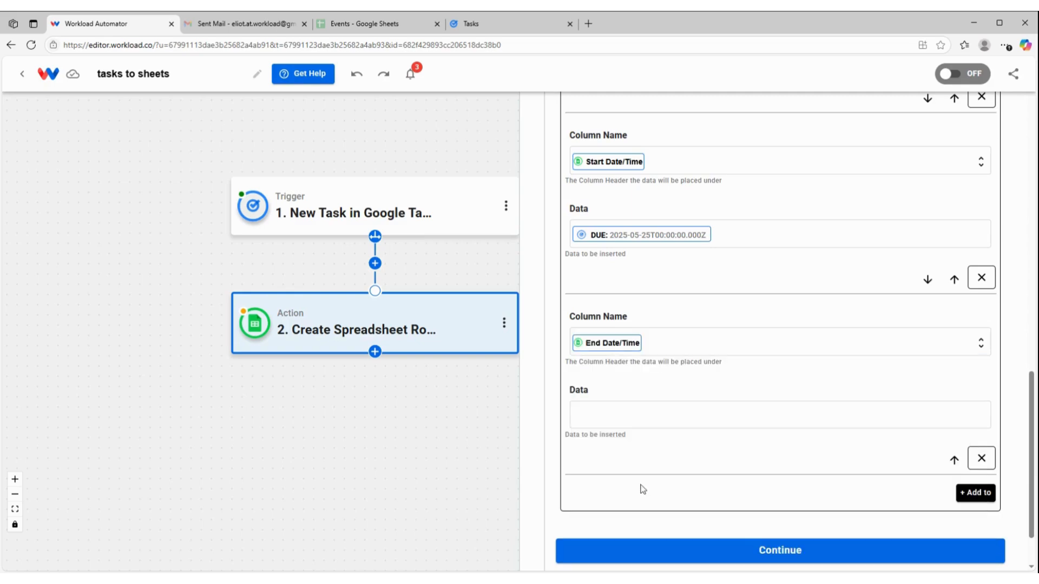
Insert an AI Formatter by Workload step with the Format Data event between the trigger and the Create Spreadsheet Row action.
left_click(375, 265)
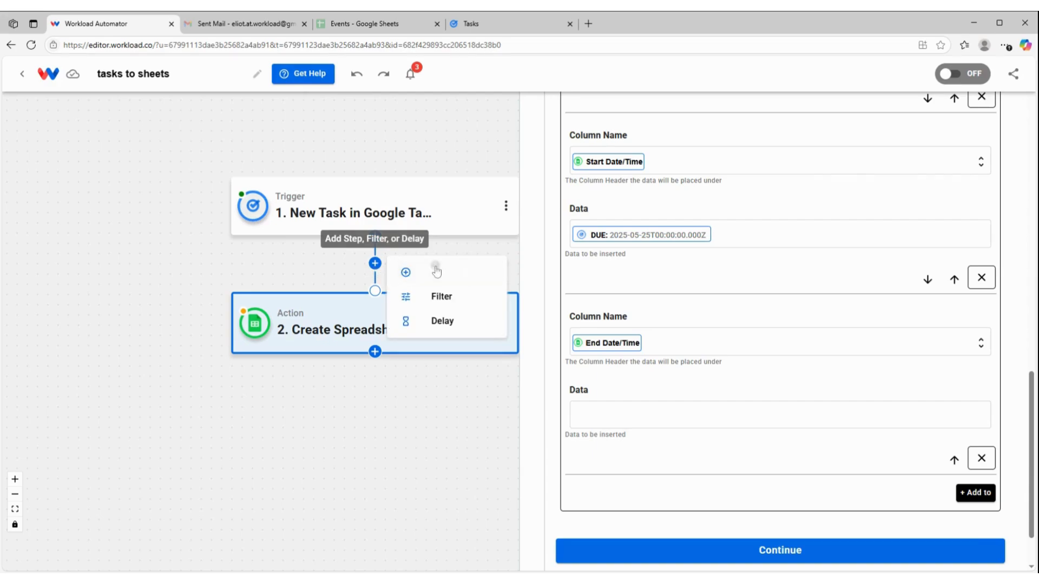
left_click(398, 271)
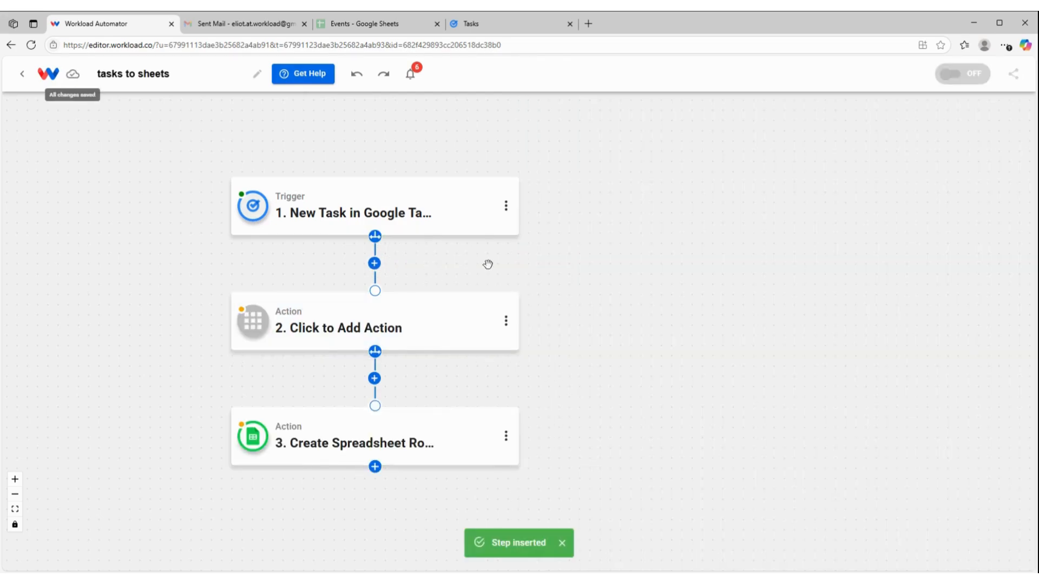
left_click(313, 331)
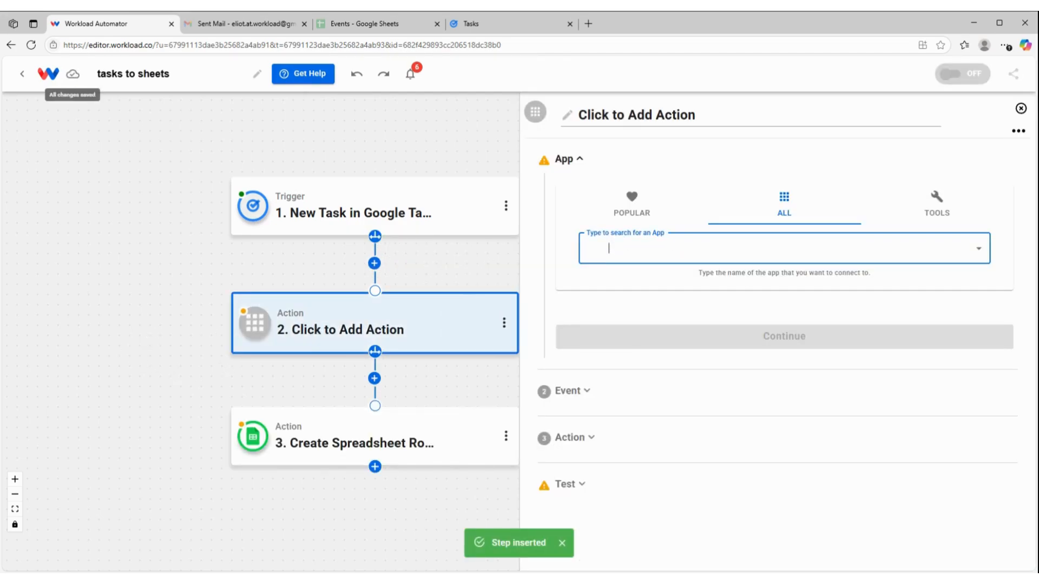
left_click(944, 209)
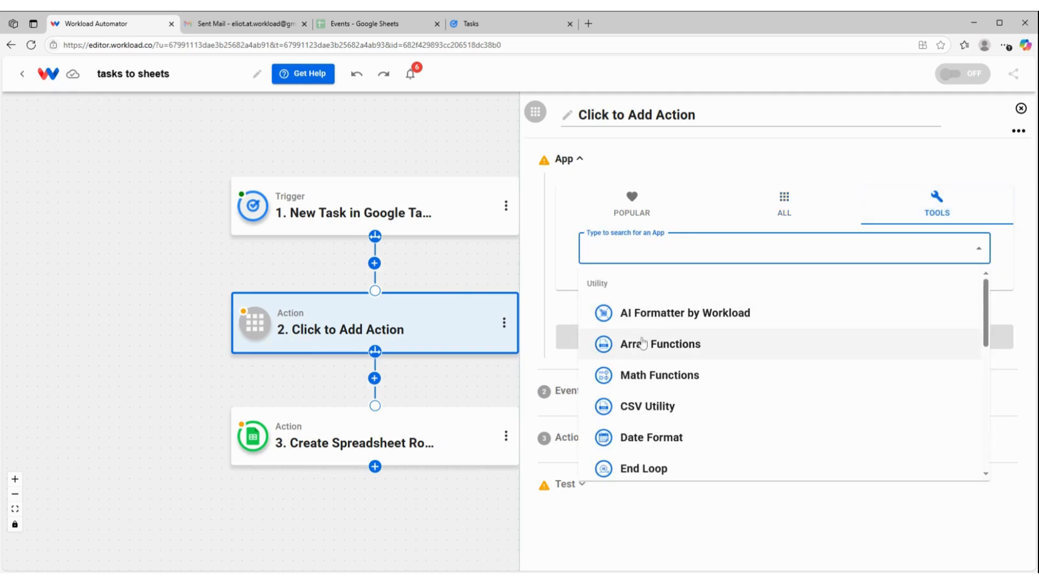
left_click(673, 323)
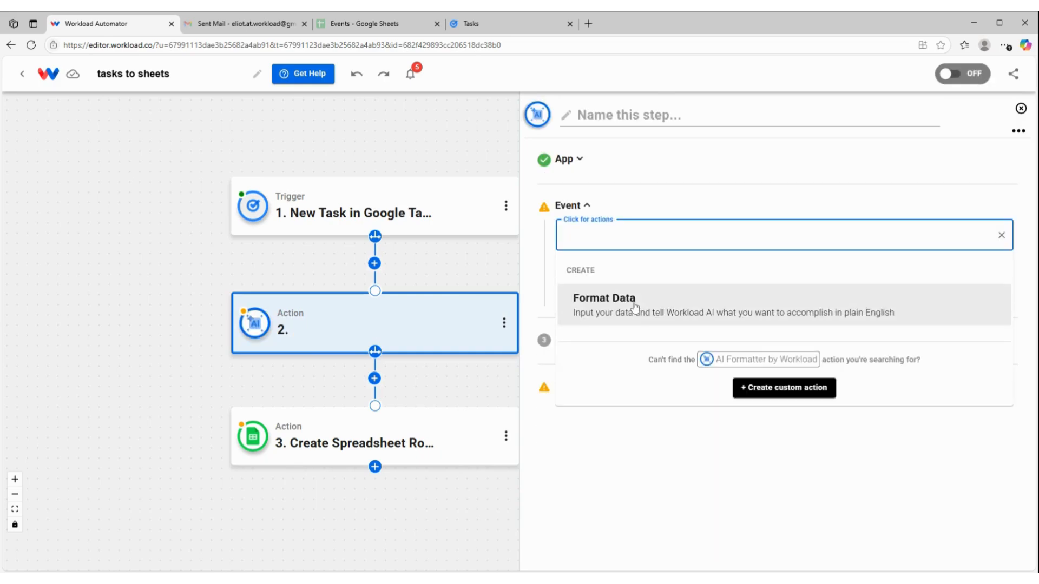
left_click(628, 304)
left_click(742, 289)
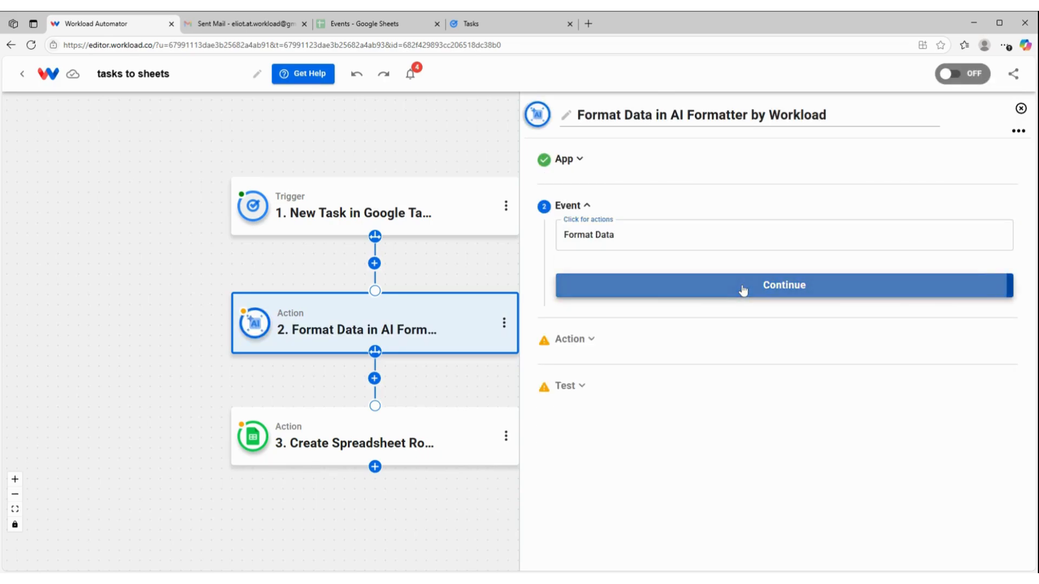
Set the formatter's input data to the task's due value and its prompt to "add one hour to this time".
left_click(641, 331)
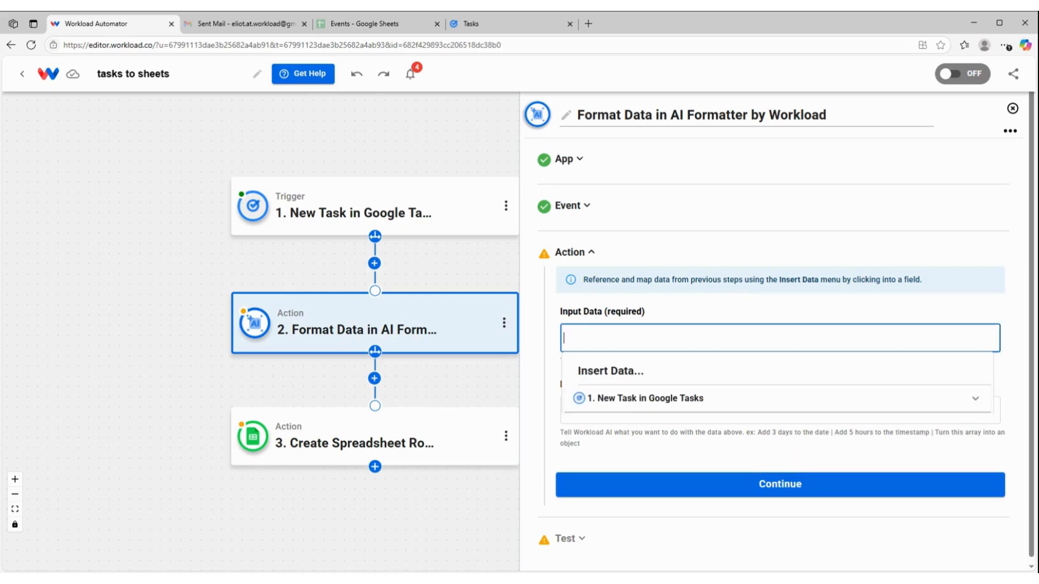
left_click(628, 407)
scroll(628, 408, "down", 2)
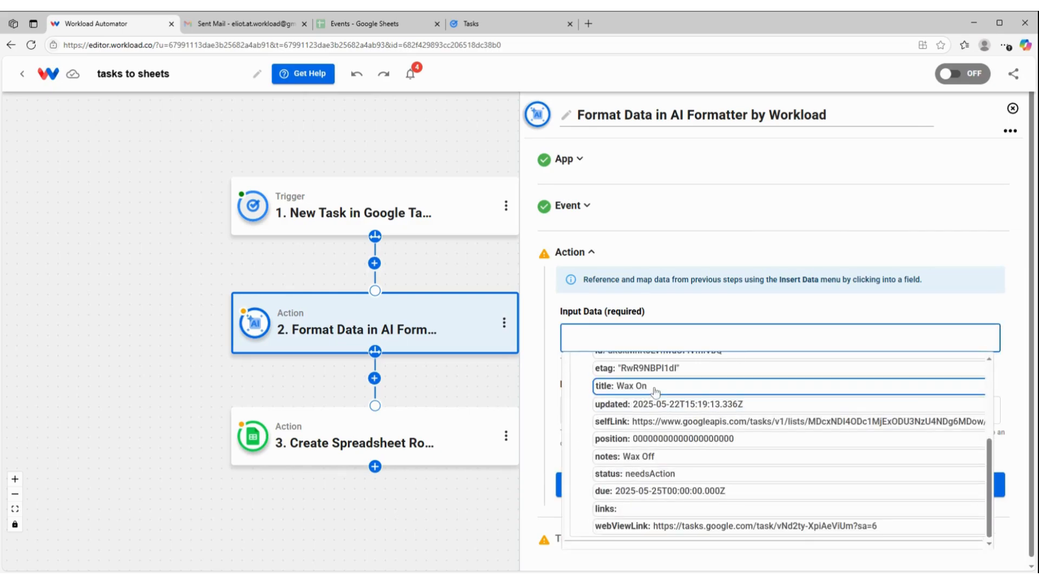
left_click(652, 490)
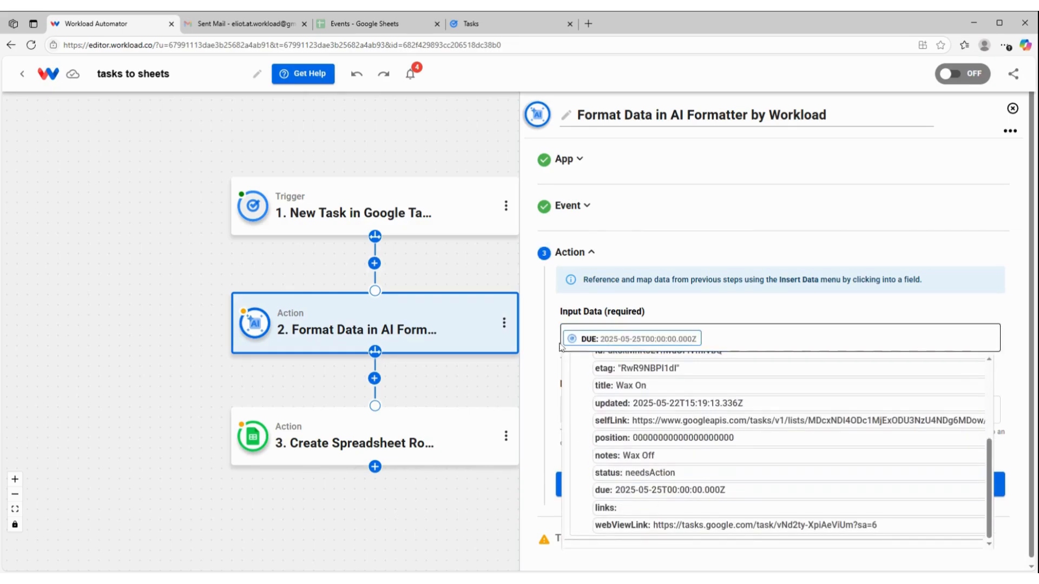
left_click(592, 284)
left_click(600, 410)
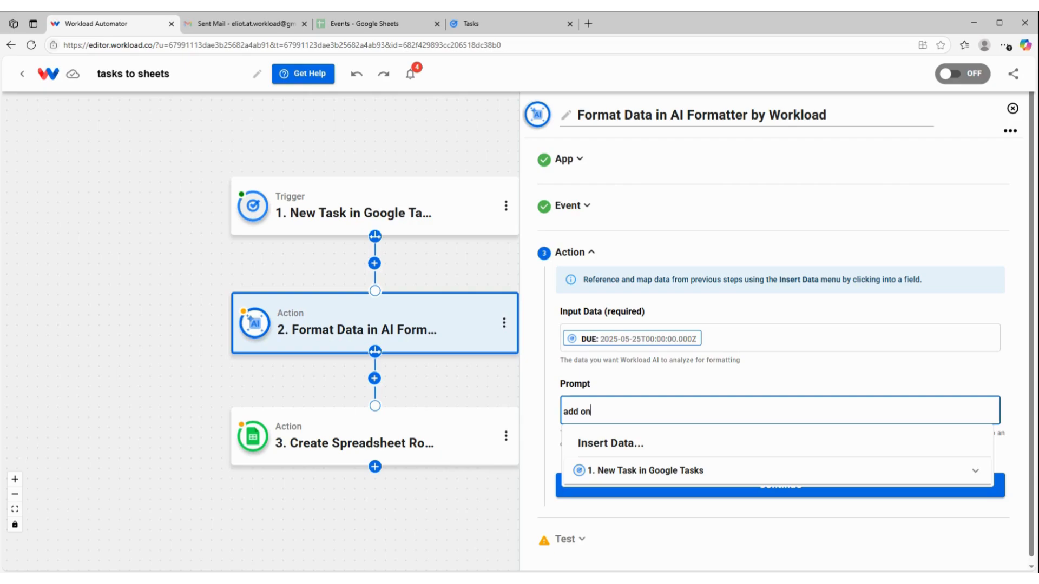
type("add one hour to this time")
left_click(667, 379)
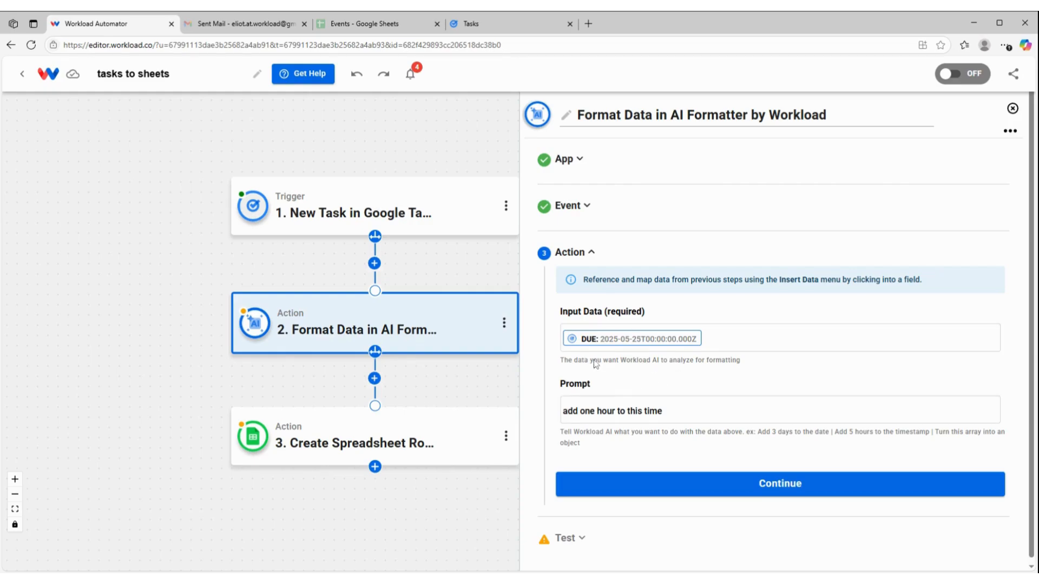
Accept the Format Data settings, test the action, and complete the step.
left_click(778, 482)
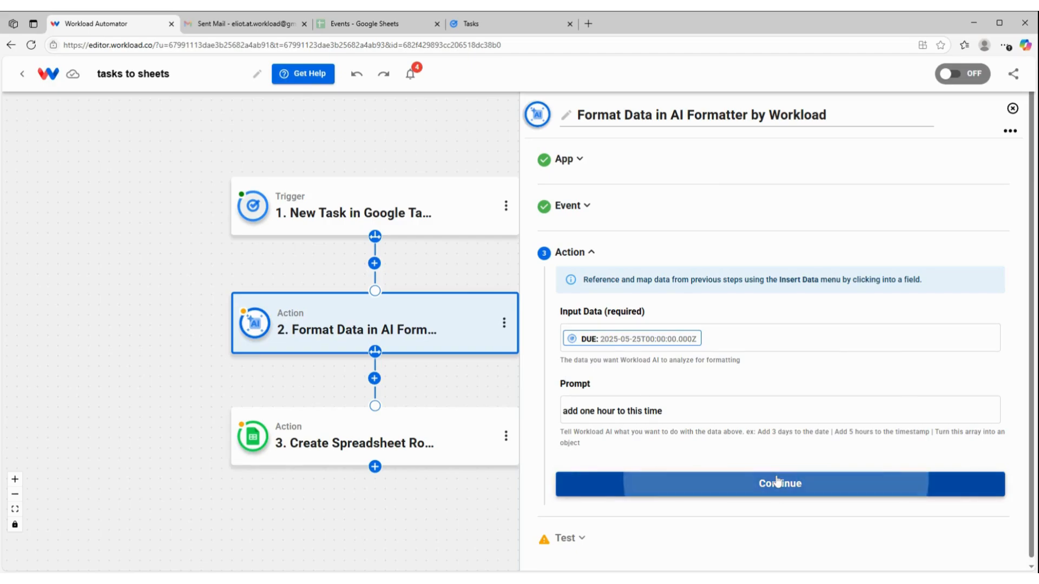
left_click(667, 499)
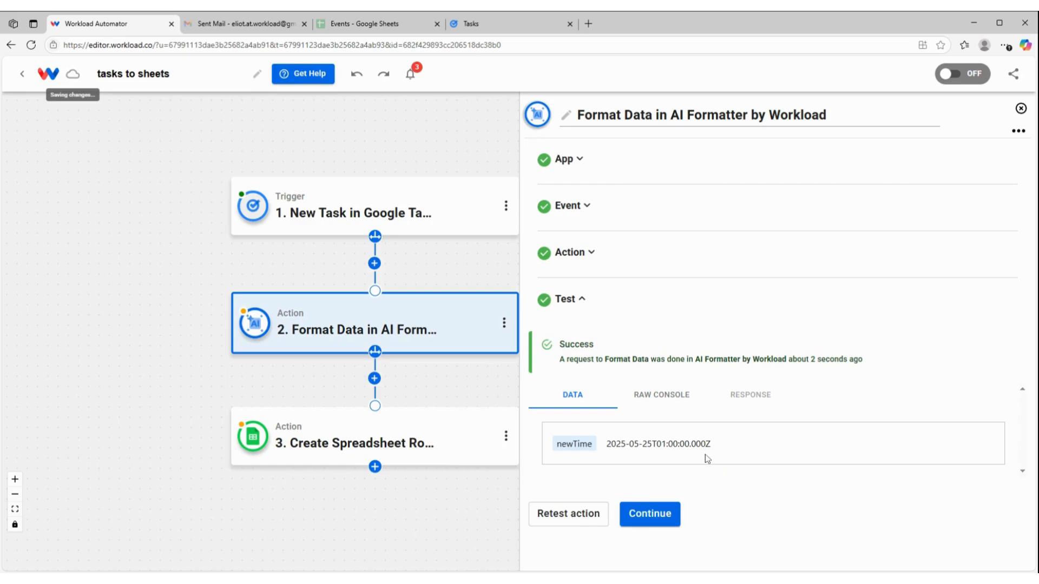
left_click(650, 514)
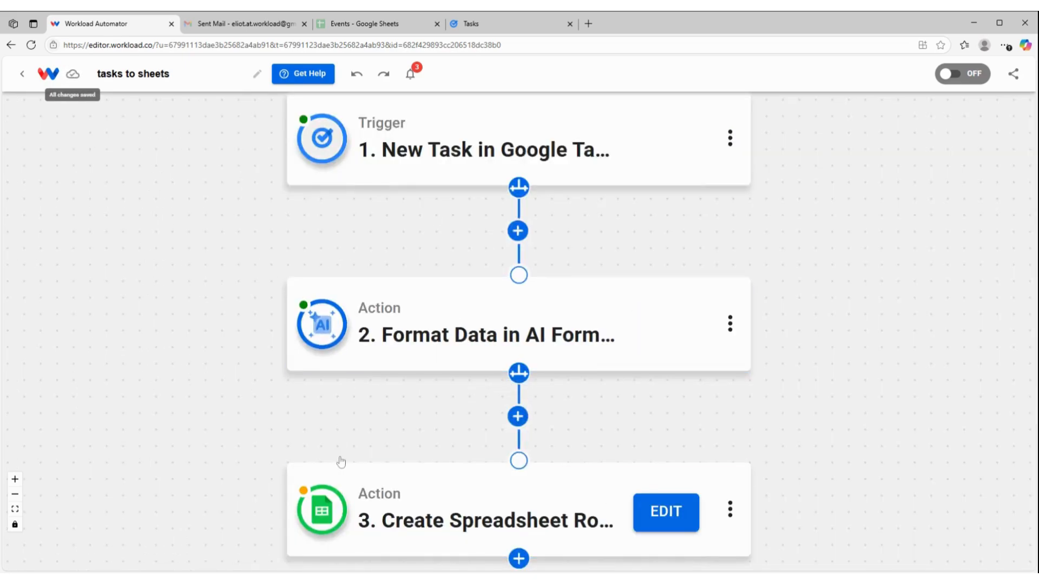
In the Create Spreadsheet Row action, map the End Date/Time column's data to the newTime output of the Format Data step.
left_click(430, 525)
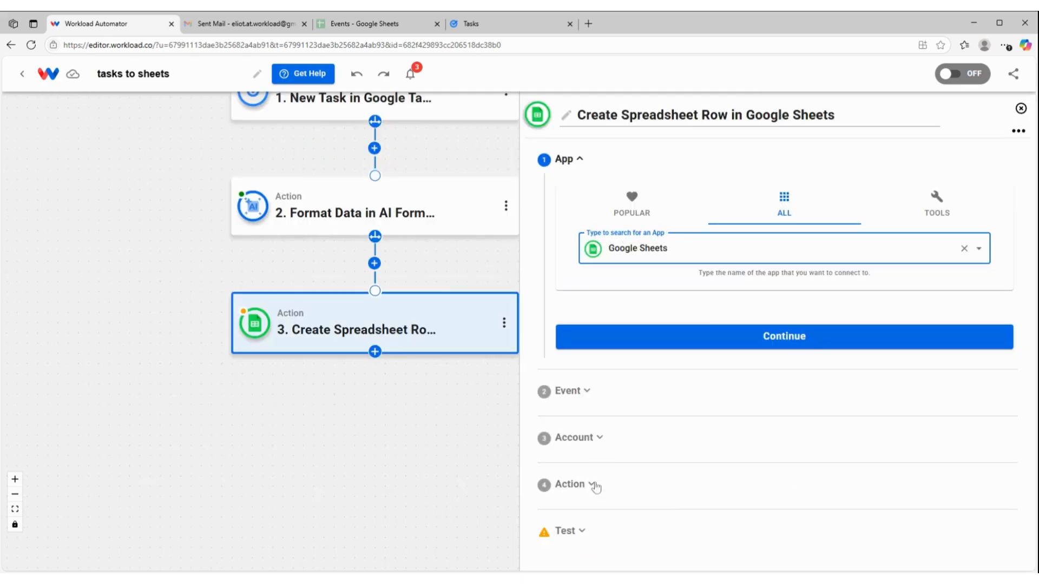
left_click(662, 491)
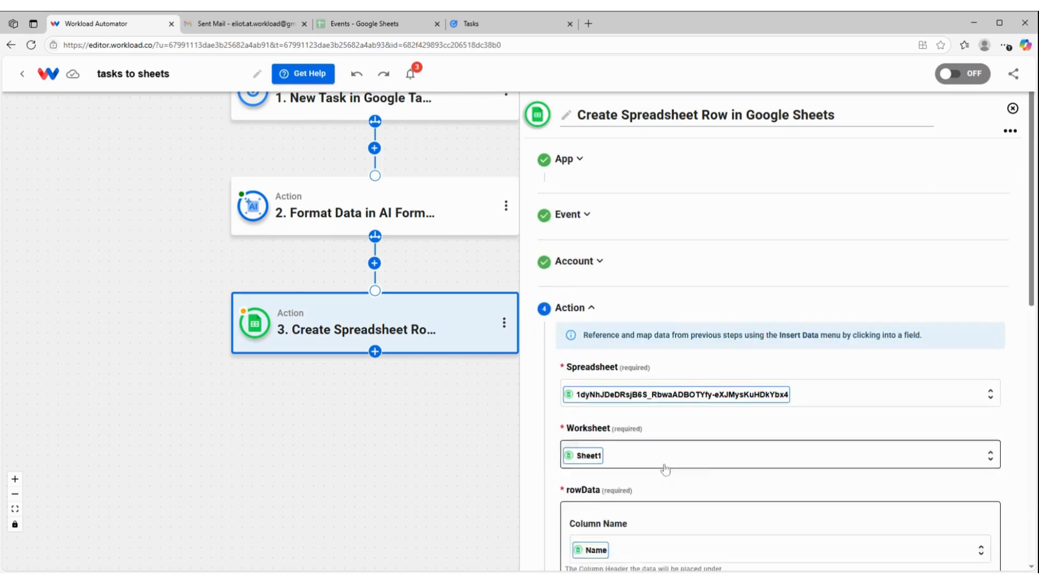
scroll(665, 469, "down", 12)
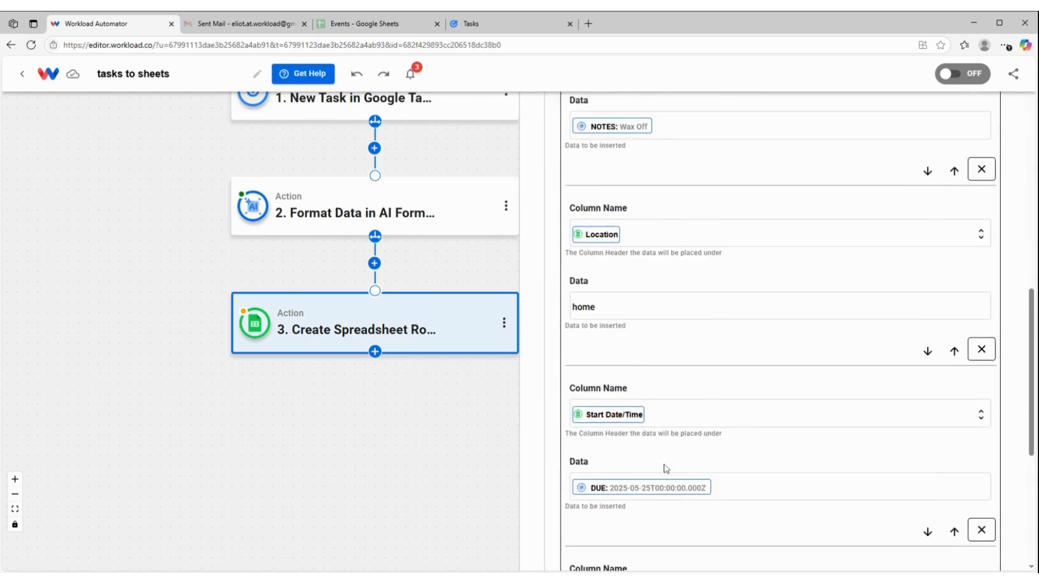
scroll(665, 468, "down", 6)
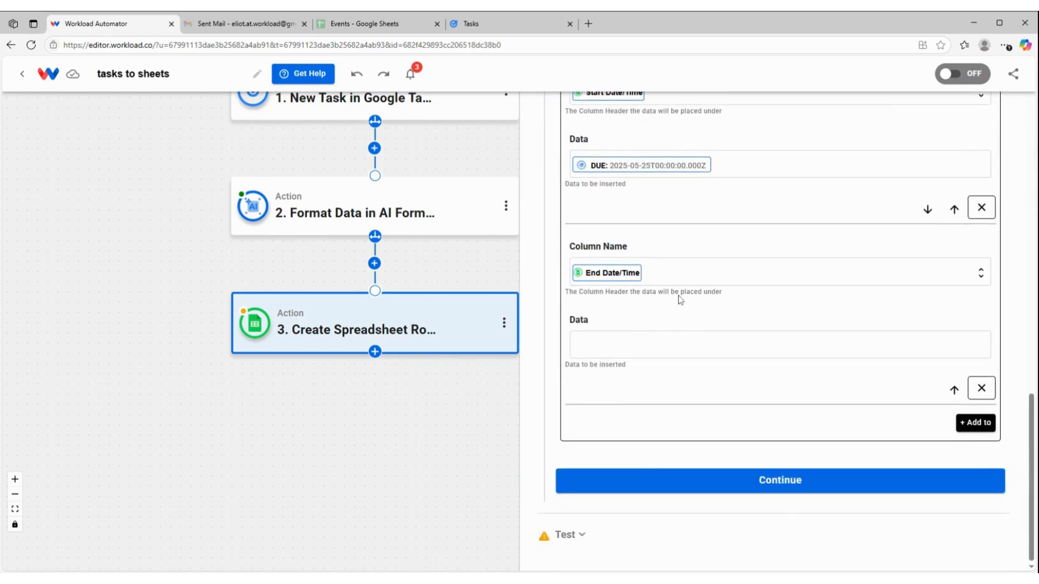
left_click(593, 344)
left_click(592, 344)
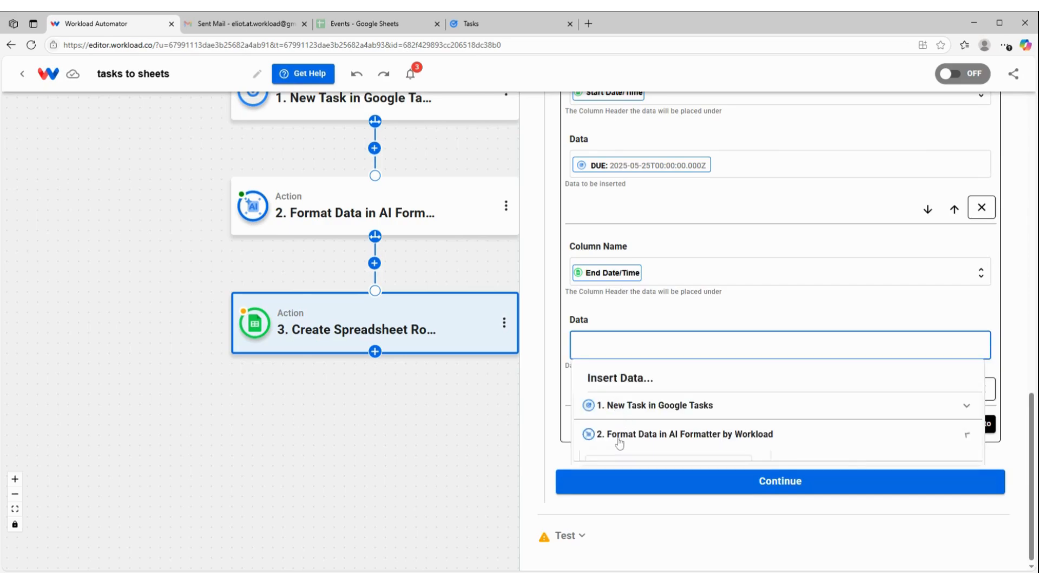
left_click(619, 443)
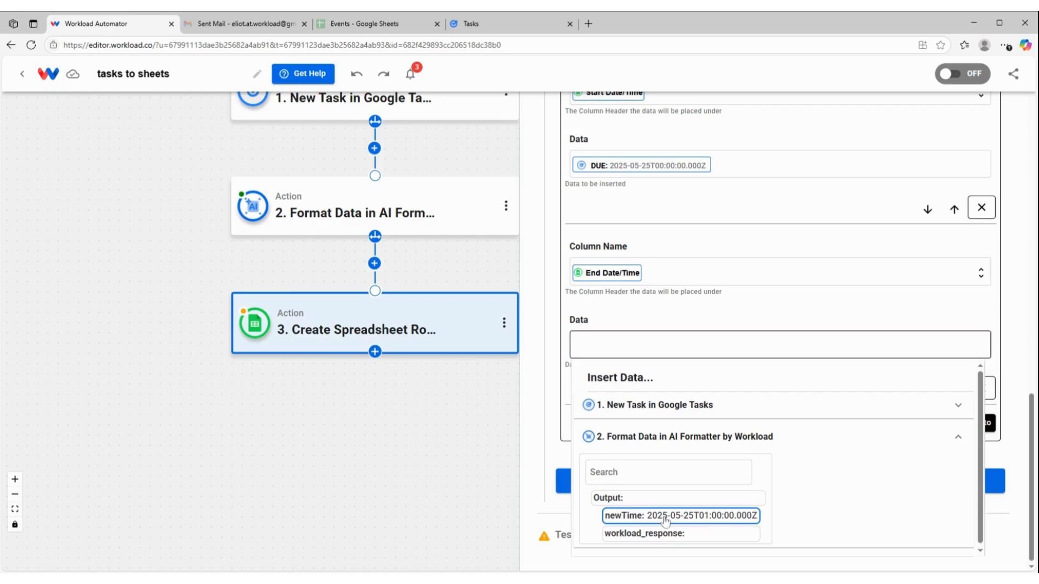
left_click(665, 519)
left_click(719, 310)
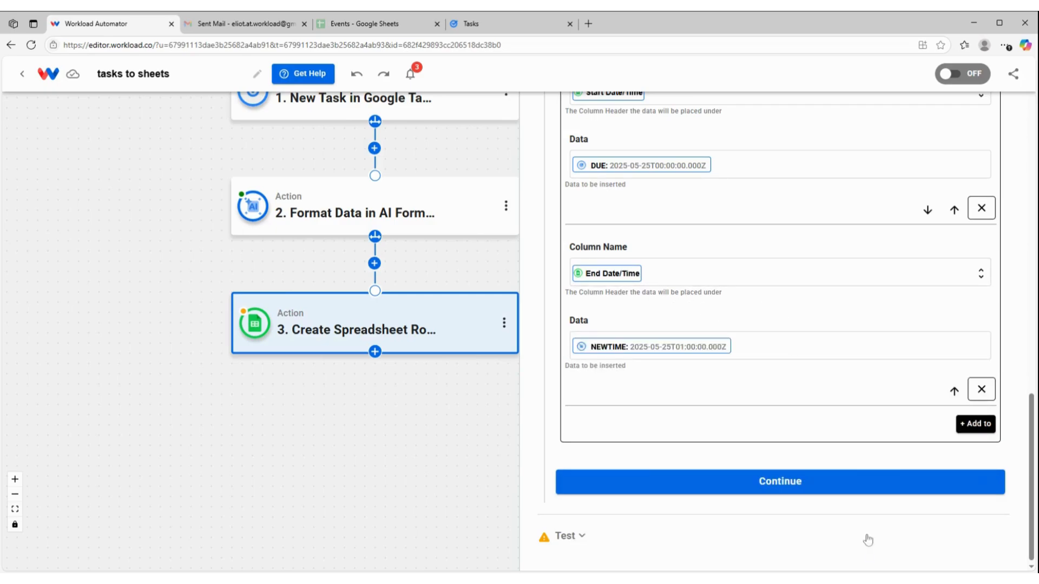
Accept the Create Spreadsheet Row settings, test the action, review the response data, and complete the step.
left_click(784, 482)
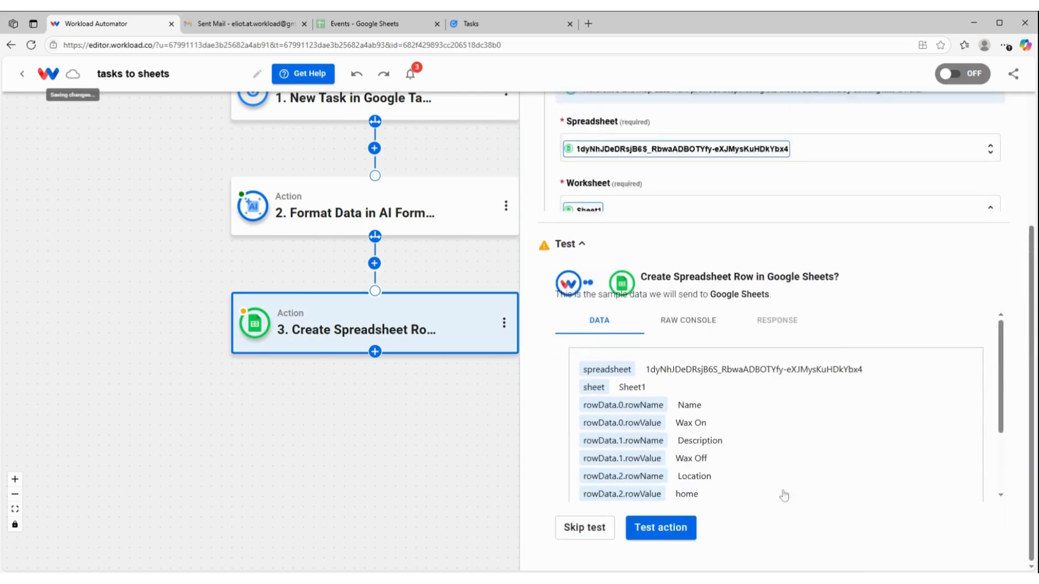
left_click(679, 529)
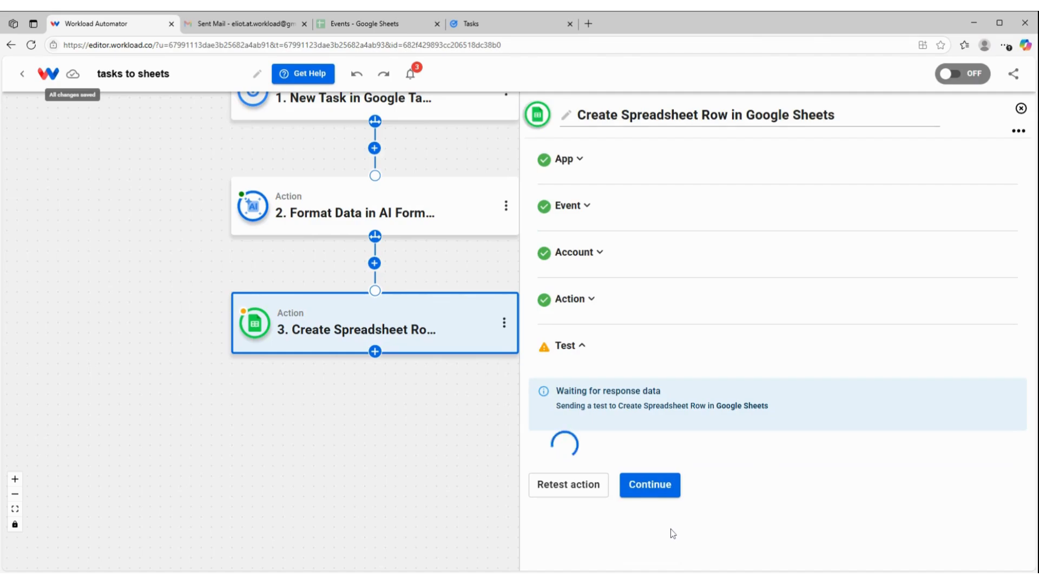
scroll(722, 514, "down", 5)
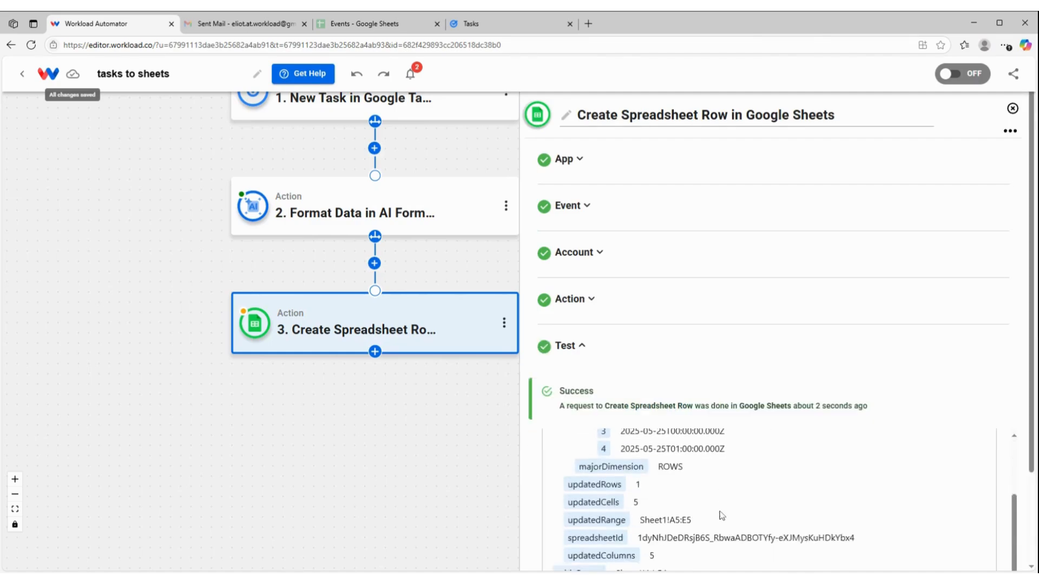
scroll(917, 391, "down", 2)
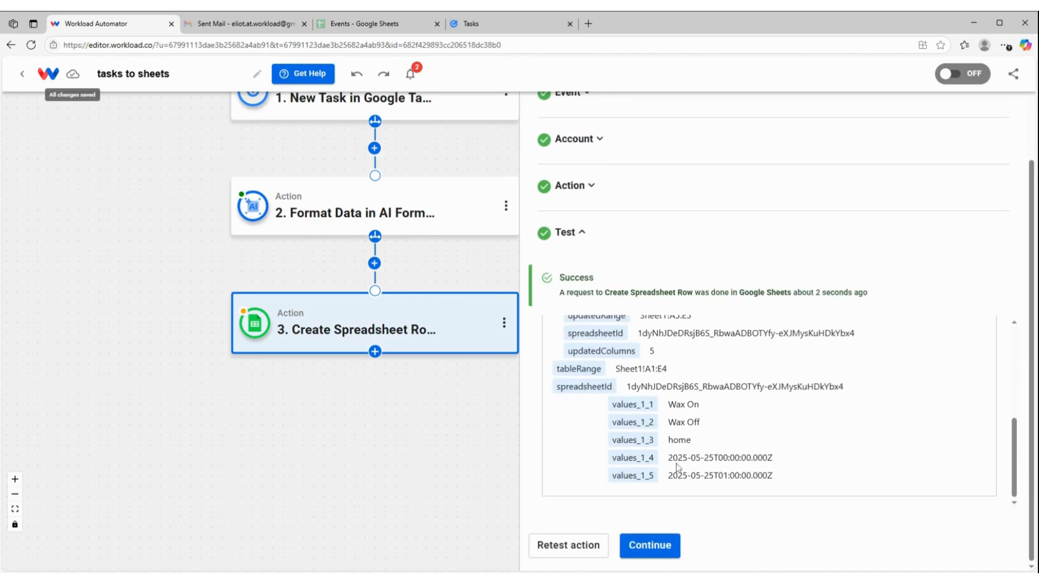
left_click(648, 550)
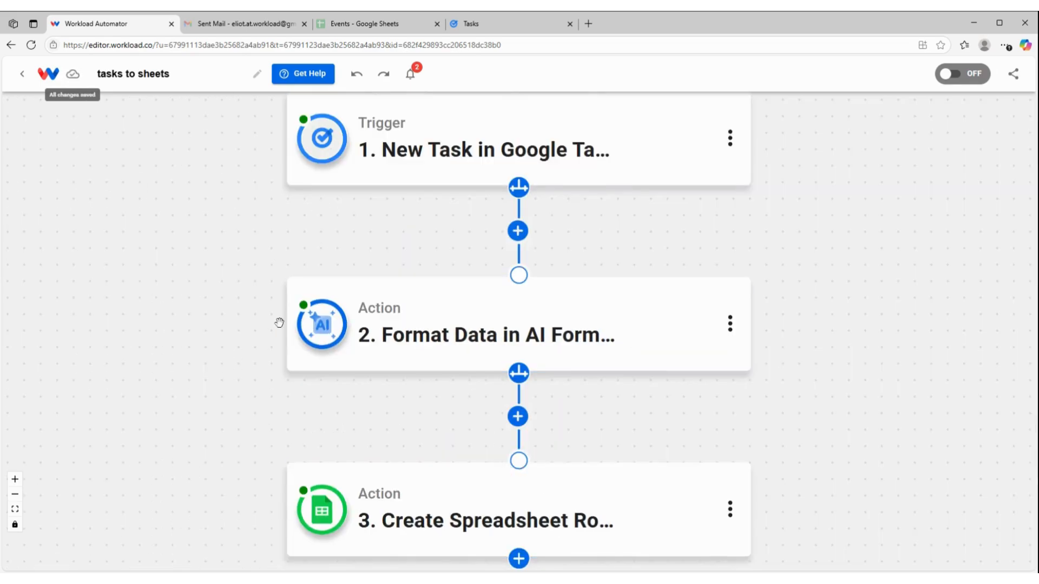
Check the Events Google Sheet for the test row, then return to the Workload editor and activate the tasks to sheets workflow.
left_click(374, 24)
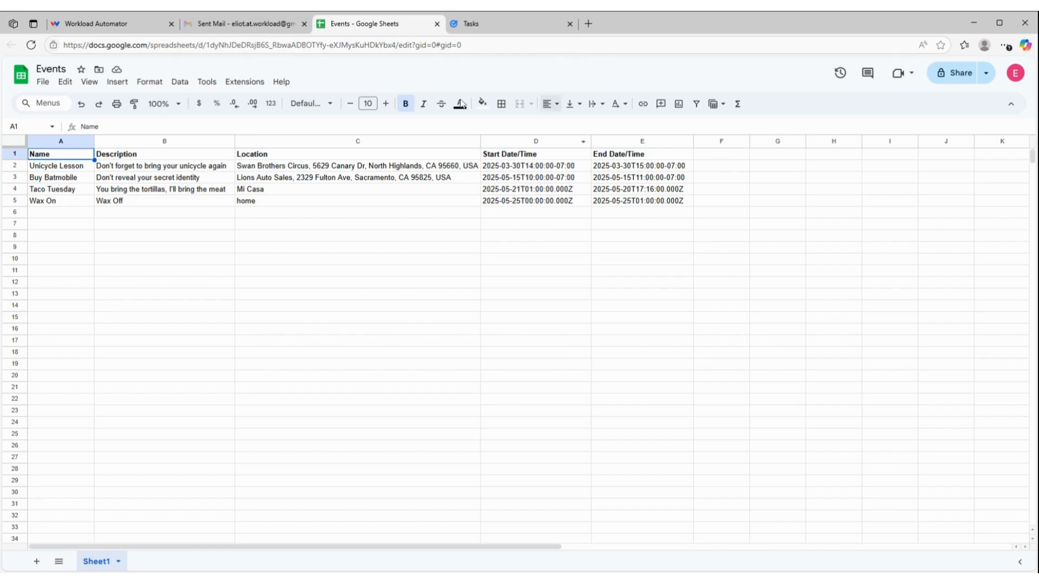
left_click(145, 28)
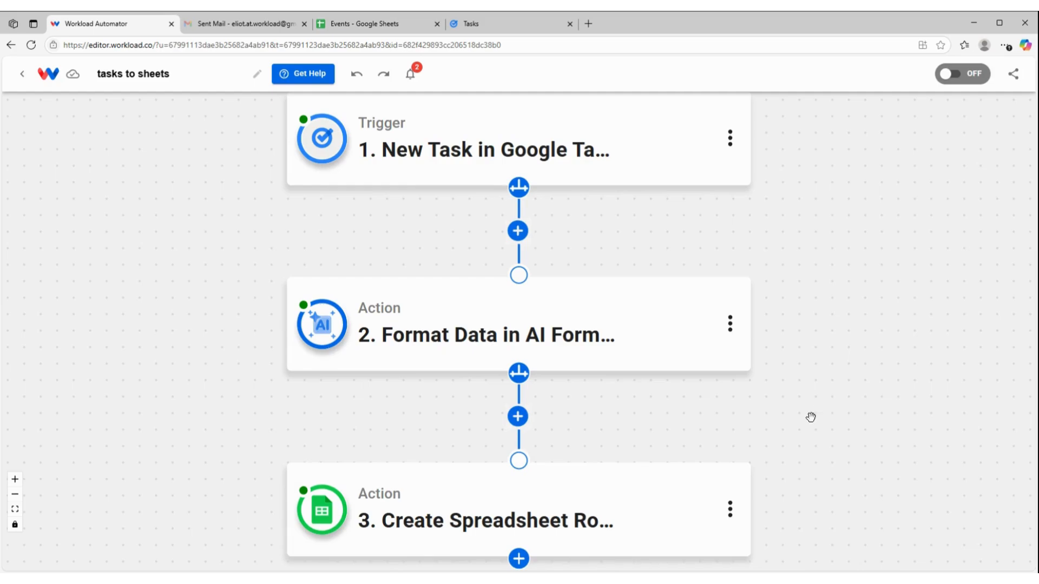
left_click(958, 76)
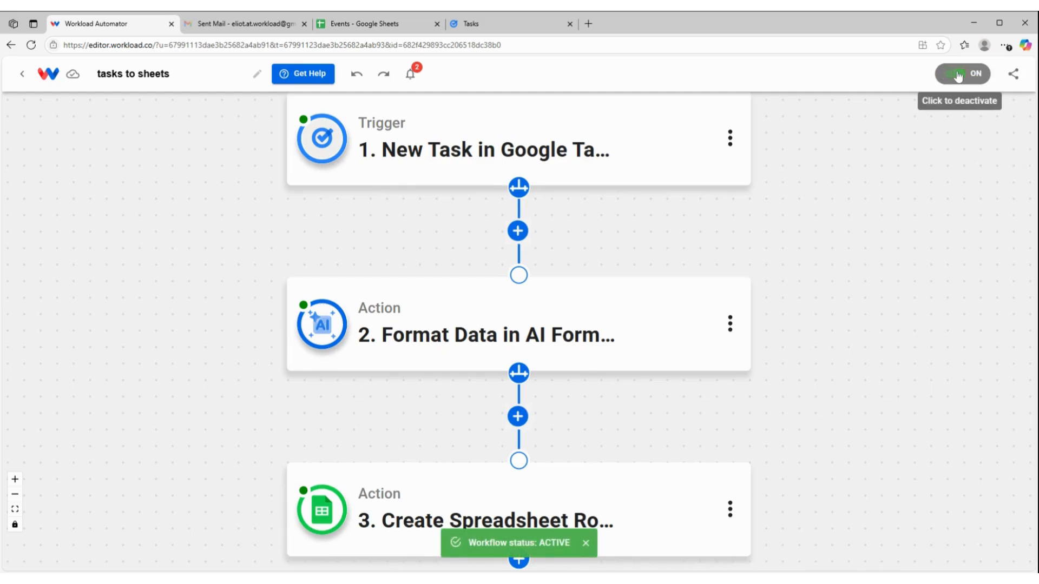